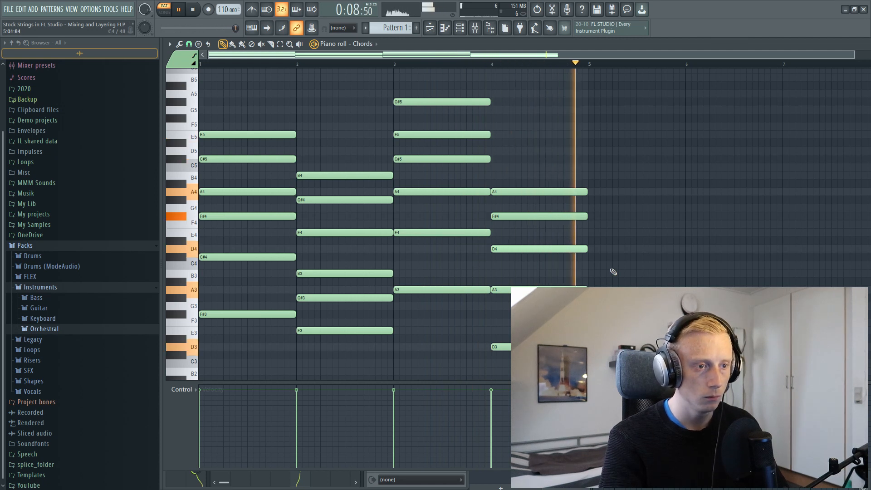
Stop playback, leave the piano roll, and expand the Orchestral folder under Packs > Instruments in the browser
key(space)
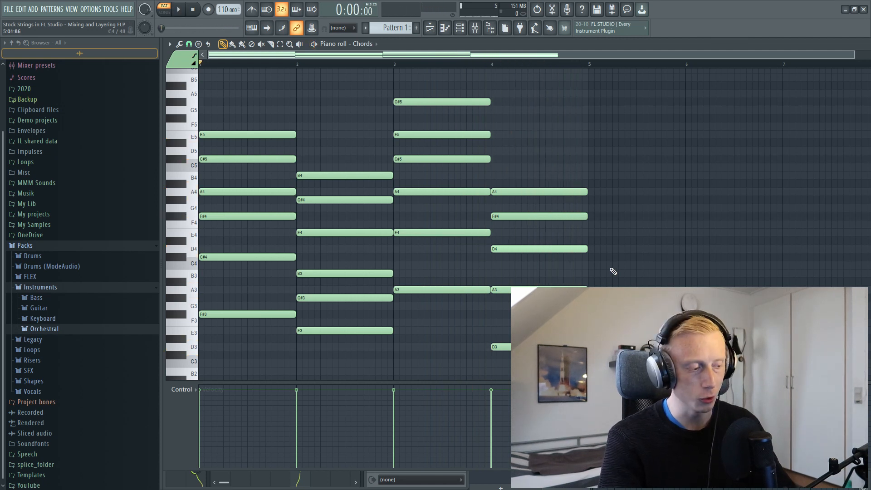
key(F7)
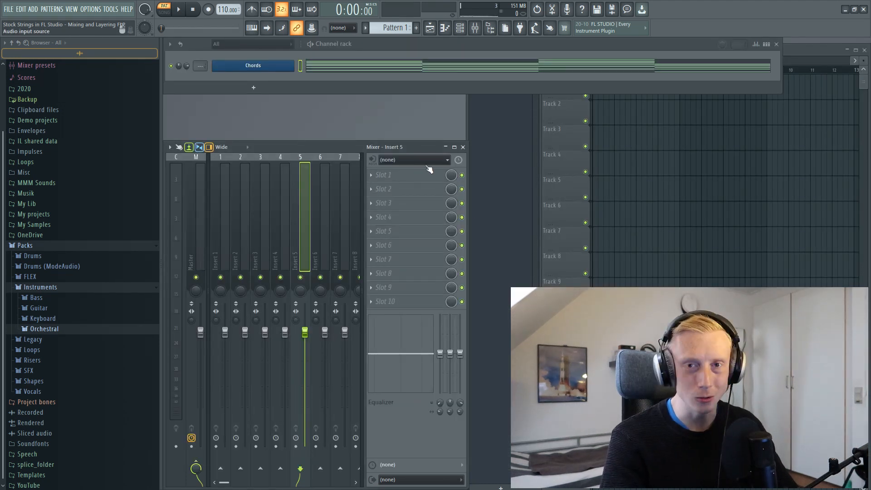
click(27, 246)
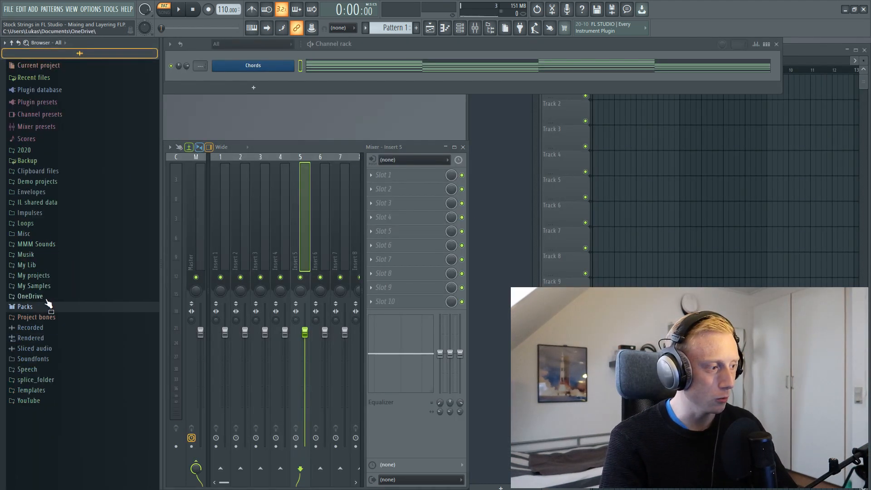
click(27, 306)
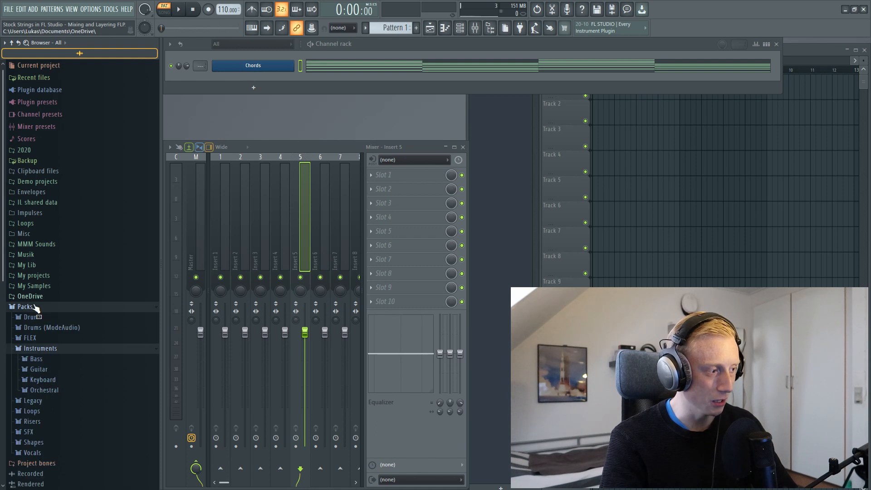
click(56, 349)
click(57, 349)
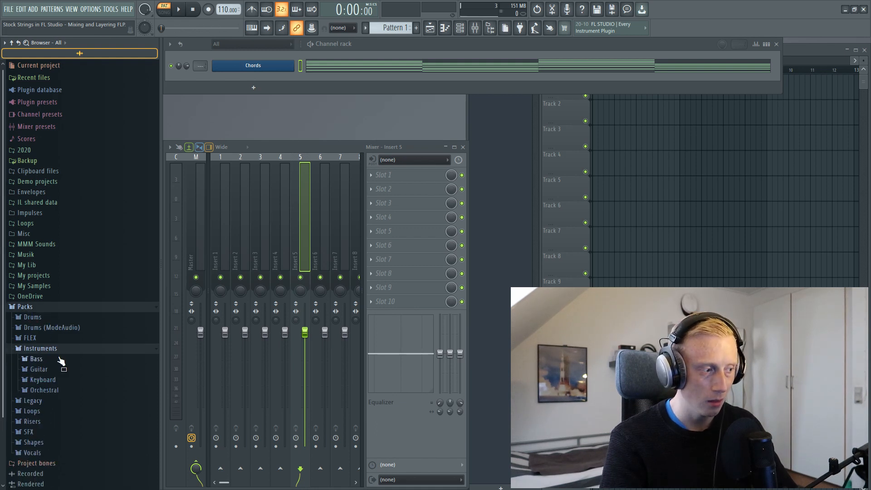
click(54, 390)
scroll(59, 335, down, 4)
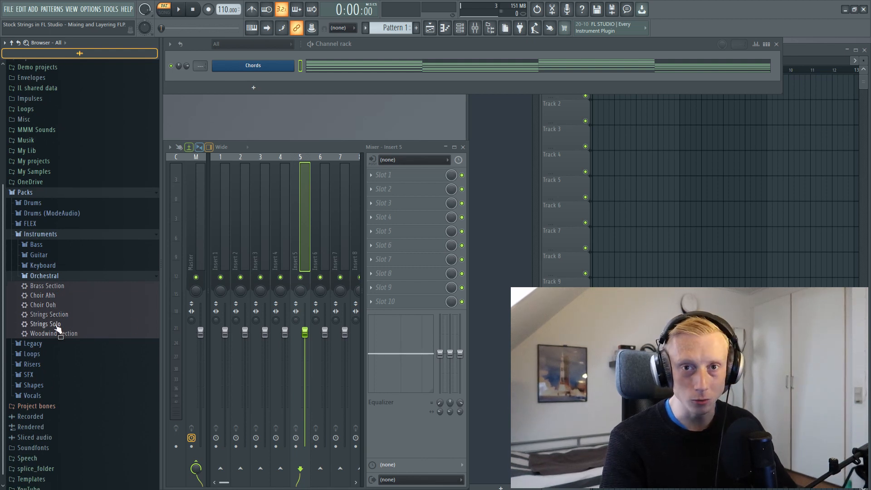
Add Strings Section and Strings Solo as new channels and route them to mixer tracks 1 and 2 respectively
drag(64, 319, 229, 74)
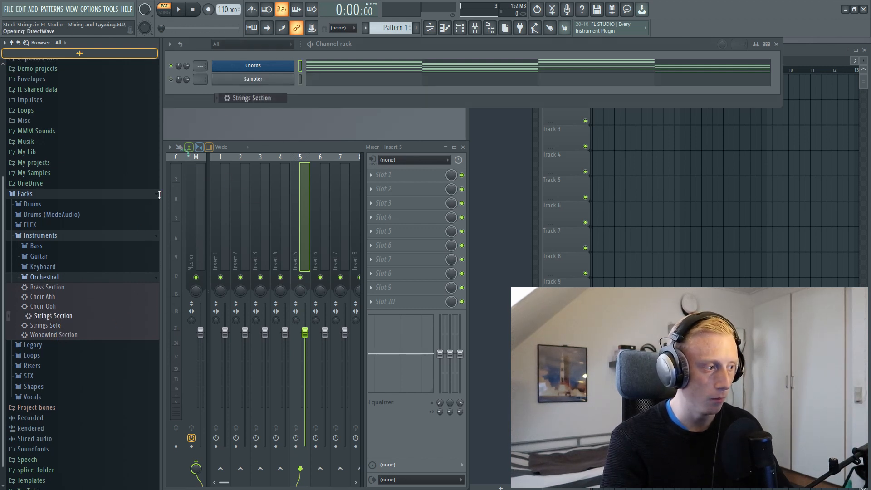
drag(49, 333, 235, 88)
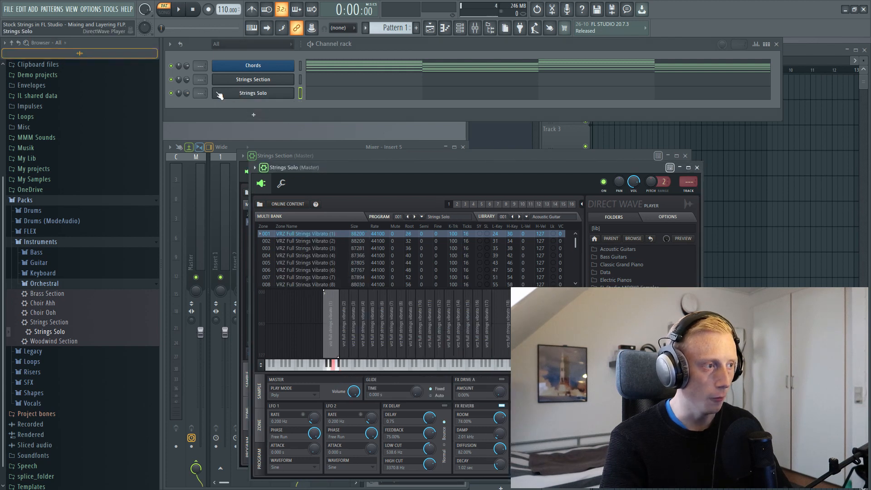
scroll(204, 81, up, 1)
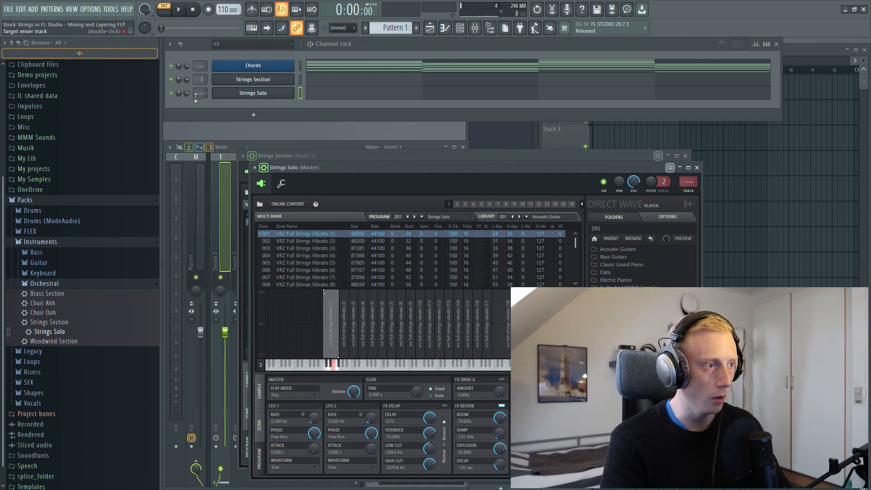
scroll(196, 98, up, 1)
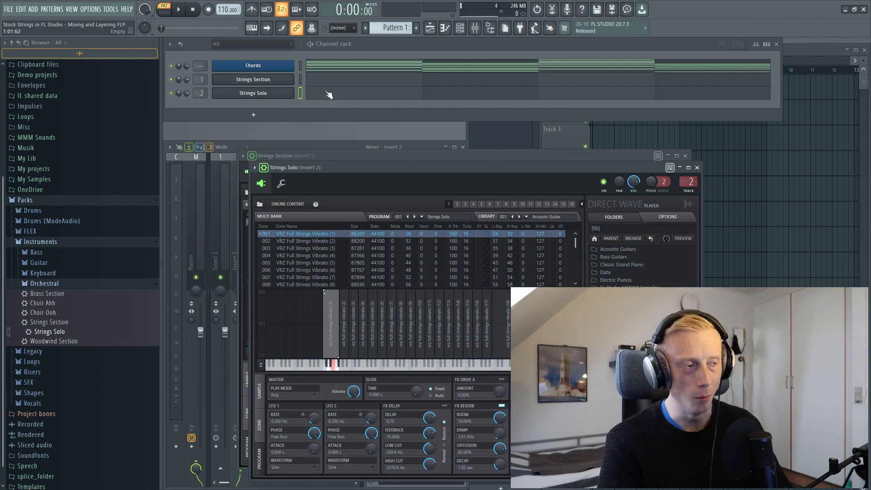
Move all the chord notes from the Chords channel to the Strings Section channel
click(353, 71)
key(ctrl+a)
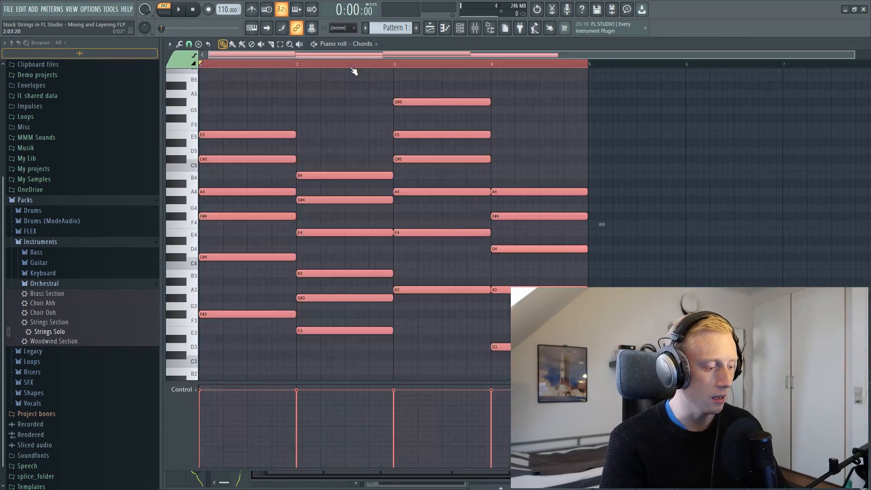
key(Delete)
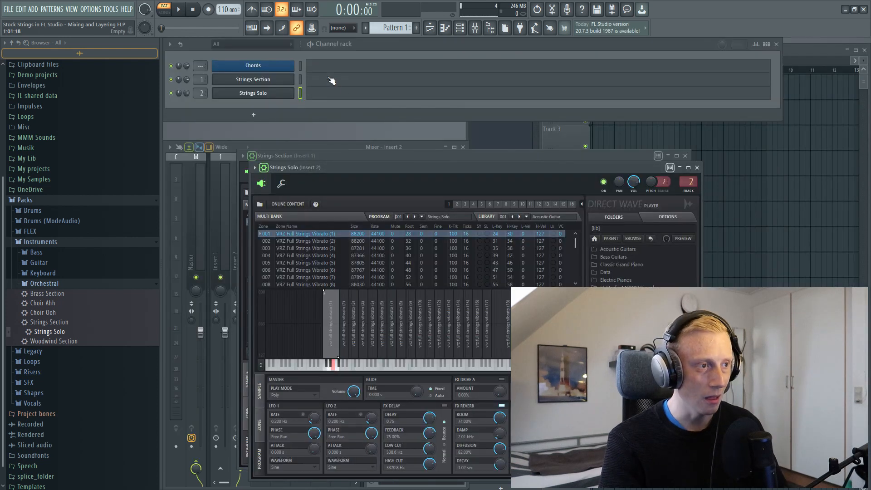
click(331, 80)
key(ctrl+v)
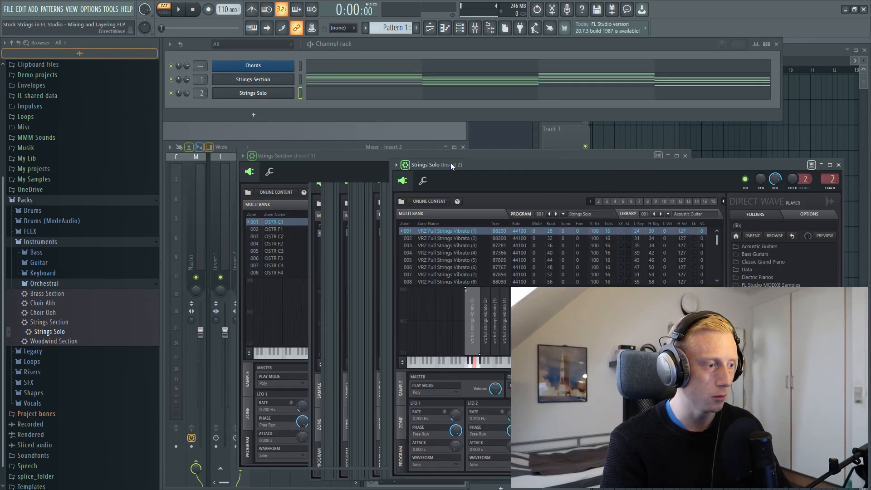
Lower the faders of mixer tracks 1 and 2, bringing track 2 to about 49%, while previewing the pattern
drag(225, 332, 225, 387)
key(space)
drag(245, 332, 245, 391)
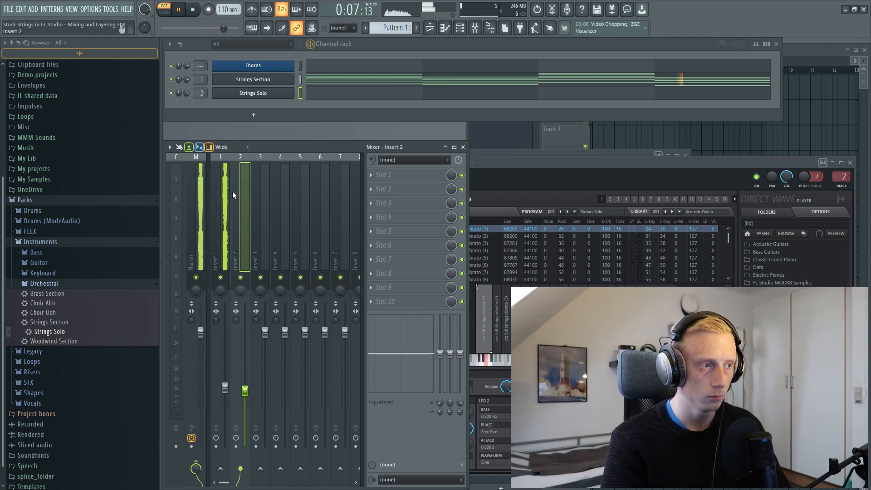
key(space)
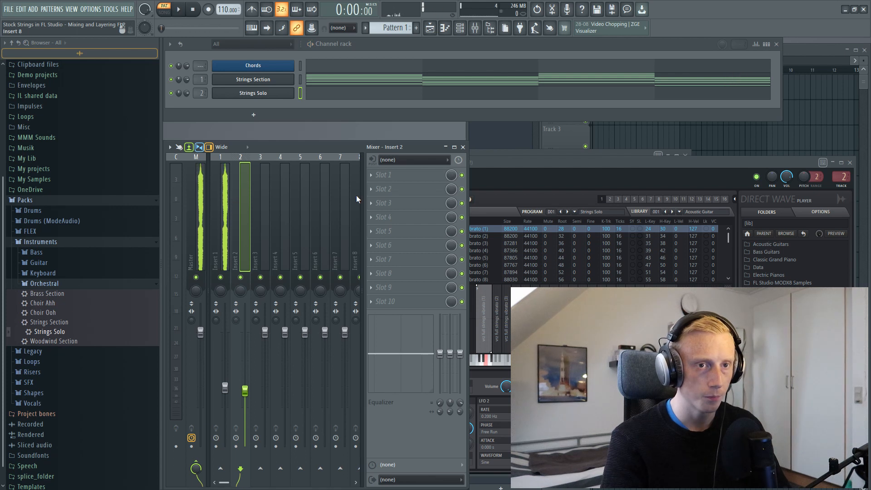
Apply the Strum tool to the Strings Section notes with a slightly raised start velocity, and play back the varied chords
click(429, 82)
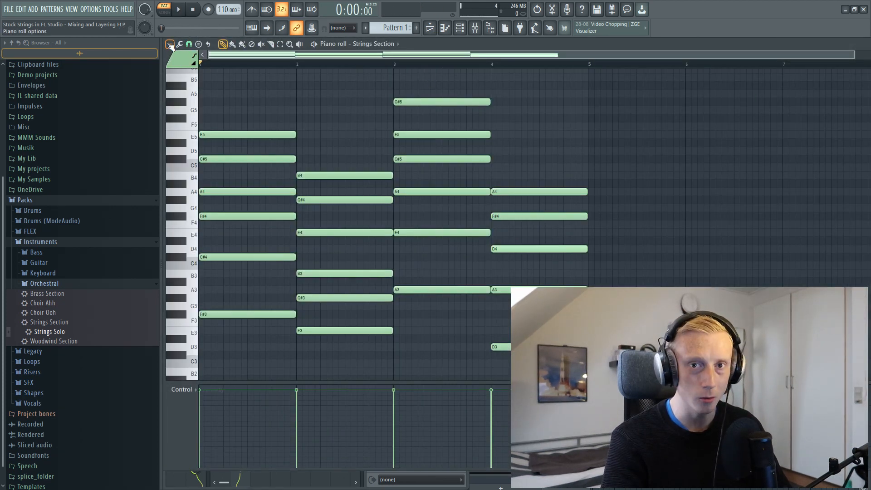
click(170, 45)
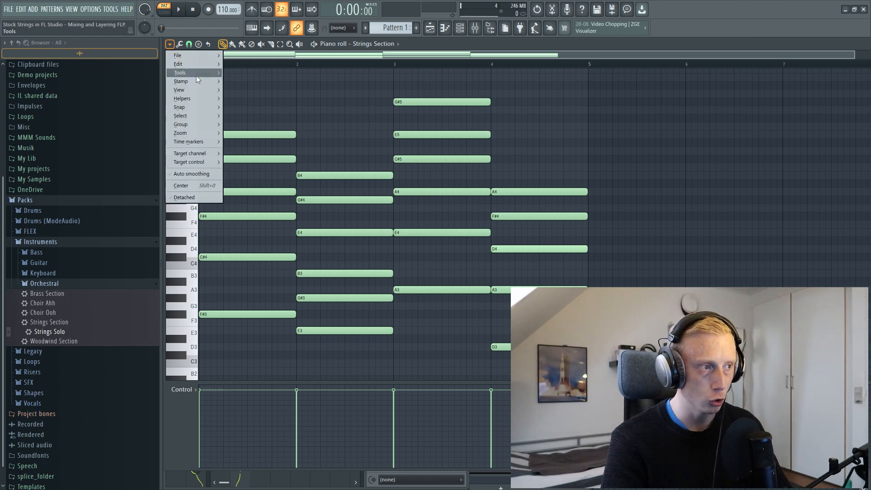
mouse_move(196, 76)
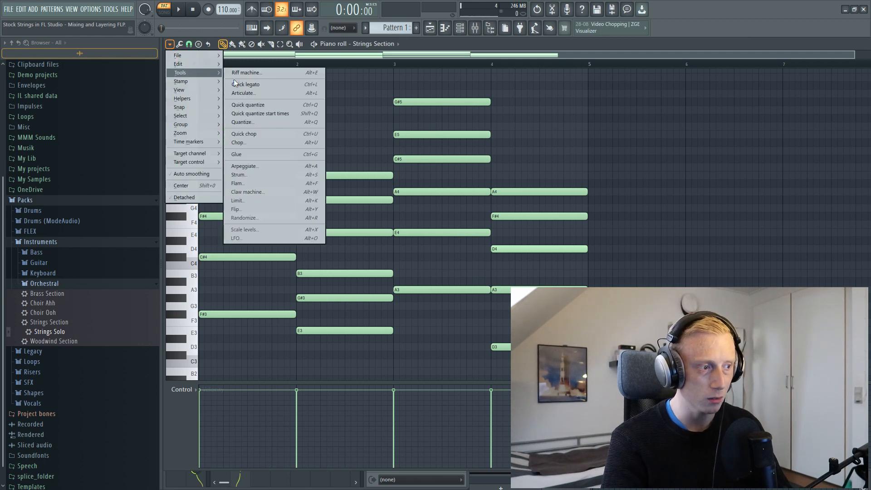
click(255, 184)
mouse_move(407, 186)
mouse_down()
mouse_move(407, 174)
mouse_move(407, 182)
mouse_up()
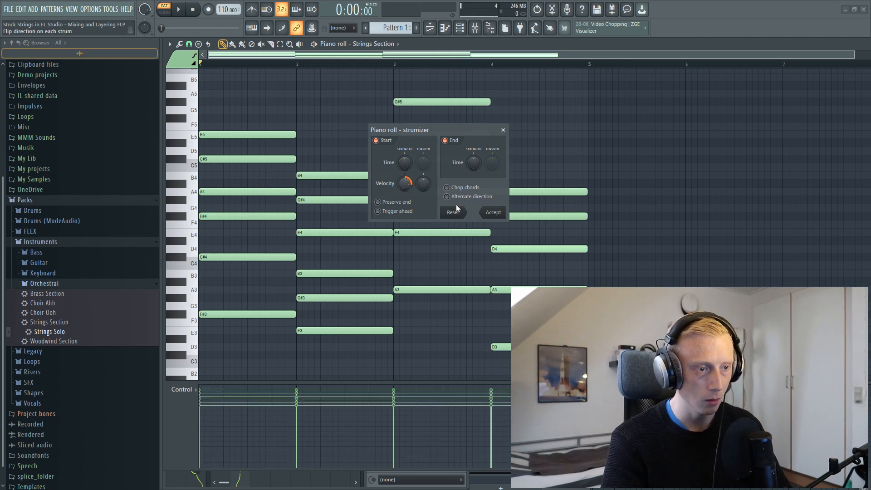
click(493, 213)
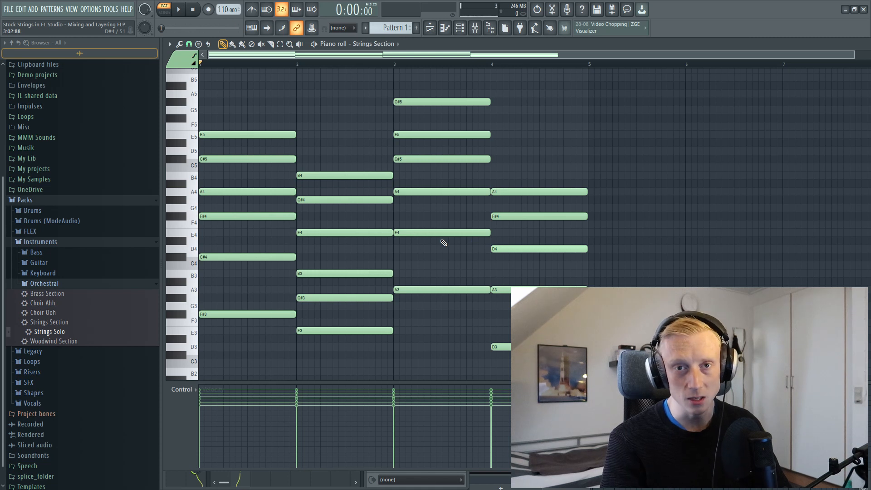
key(space)
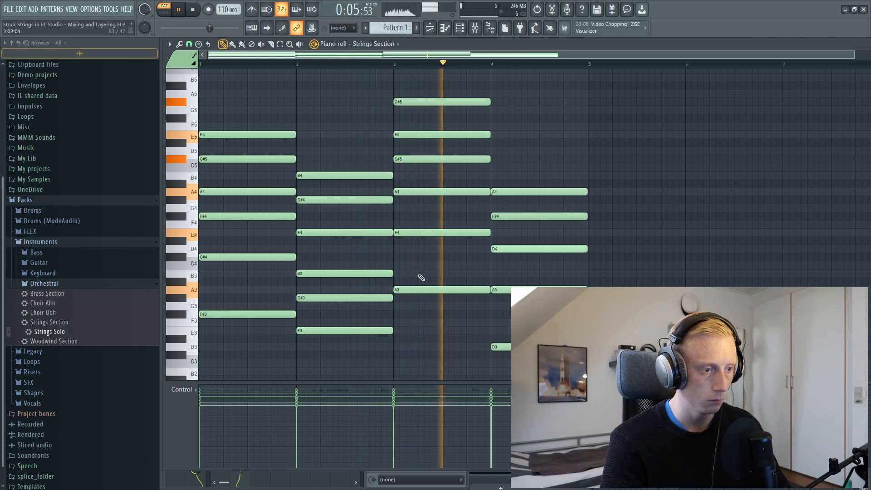
key(space)
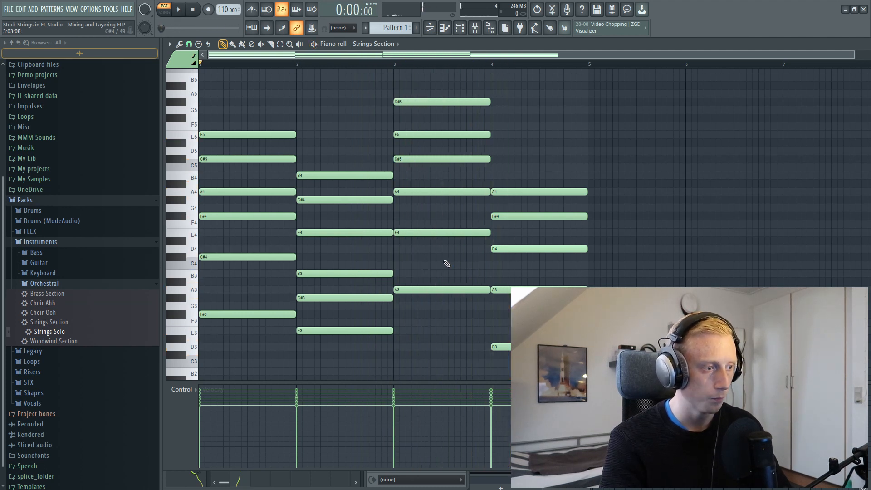
Copy the two highest notes of each of the four Strings Section chords into the Strings Solo channel
key(Escape)
click(357, 81)
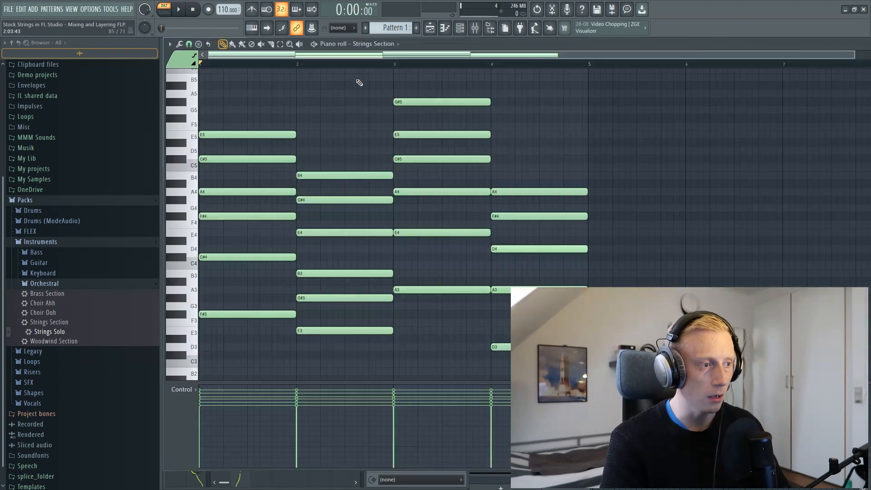
drag(253, 121, 248, 177)
drag(361, 169, 369, 207)
drag(413, 102, 421, 137)
drag(553, 171, 521, 228)
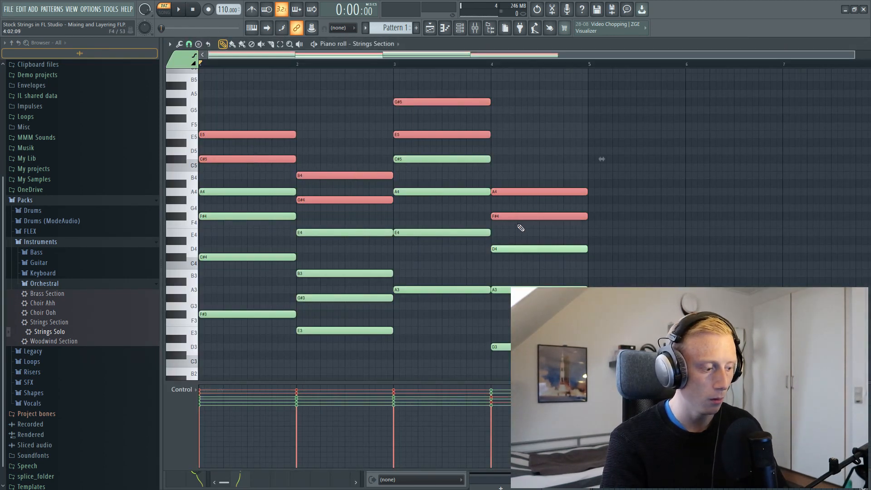
key(Escape)
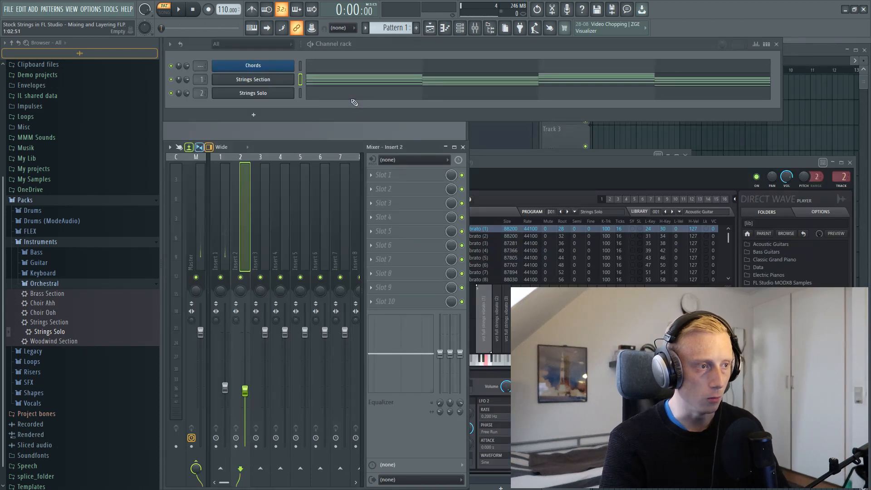
click(353, 98)
key(ctrl+v)
key(Escape)
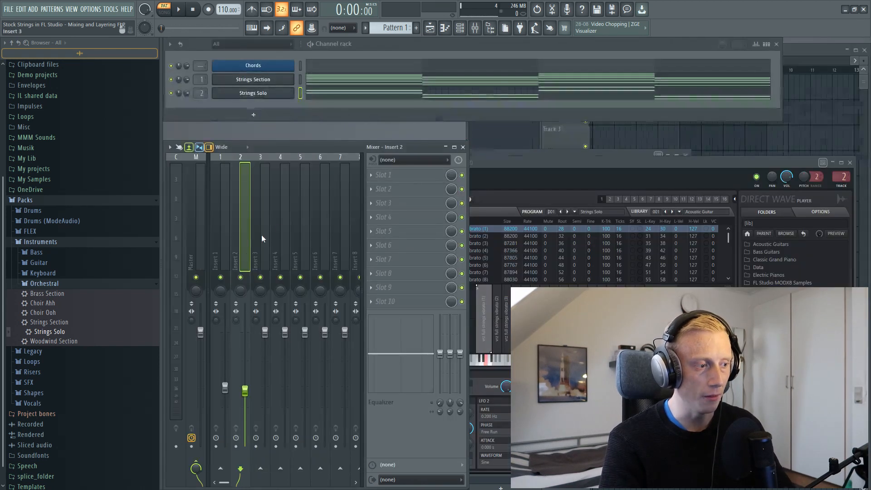
Solo mixer track 2 and raise its fader to about 54% while listening to the pattern
right_click(241, 277)
key(space)
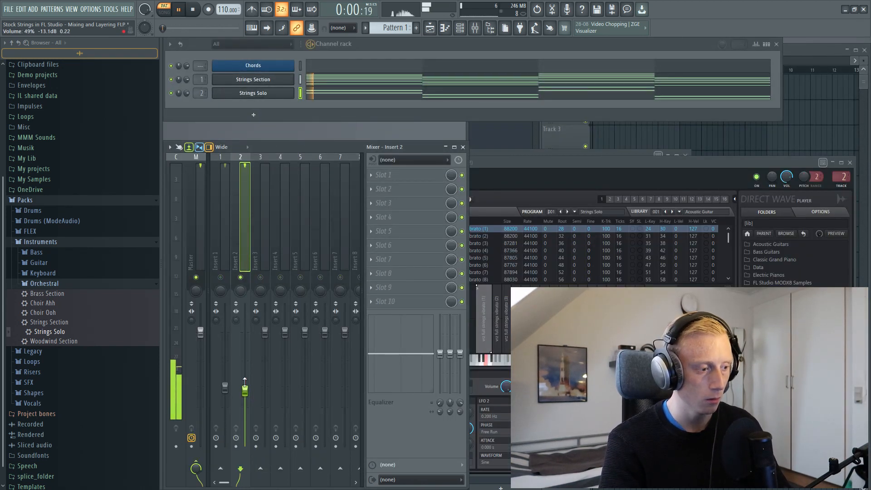
drag(245, 391, 245, 385)
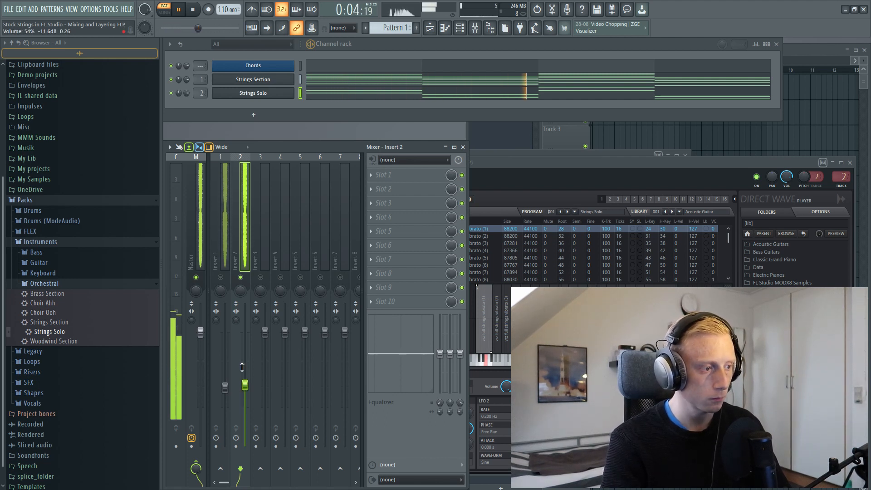
key(space)
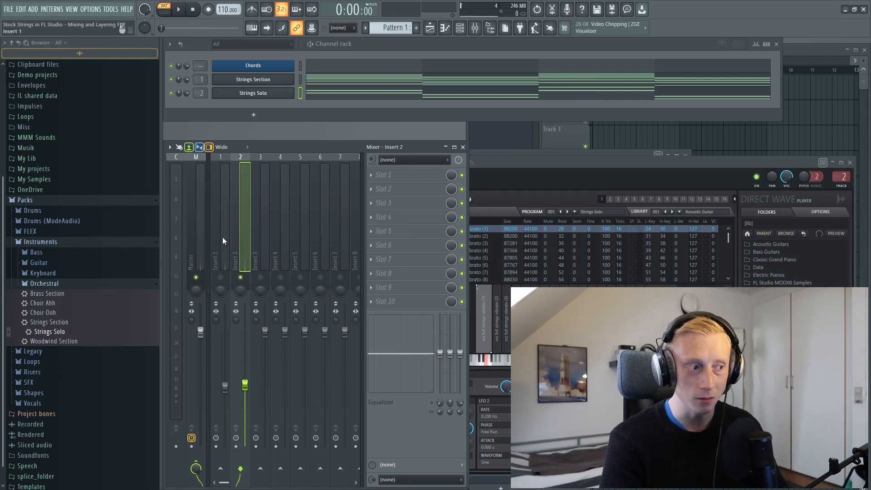
Pan mixer track 1 left and track 2 right, and balance their faders during playback with track 1 at about 70%
click(224, 241)
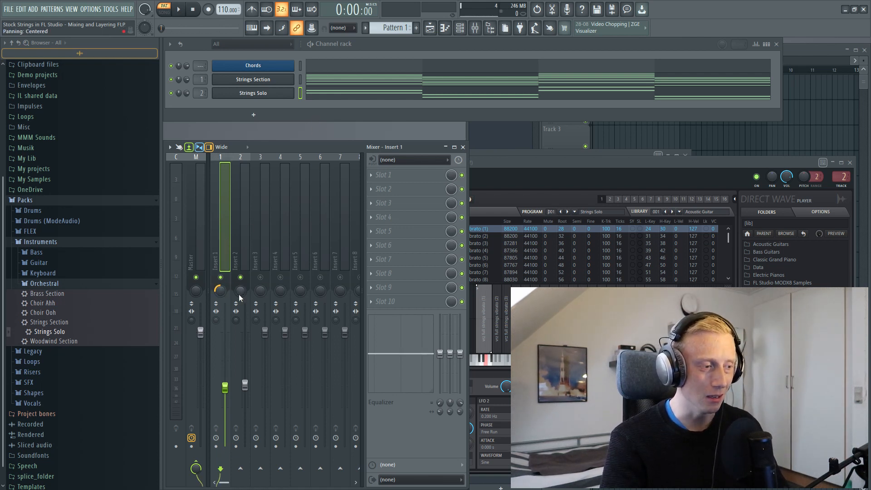
drag(239, 296, 240, 279)
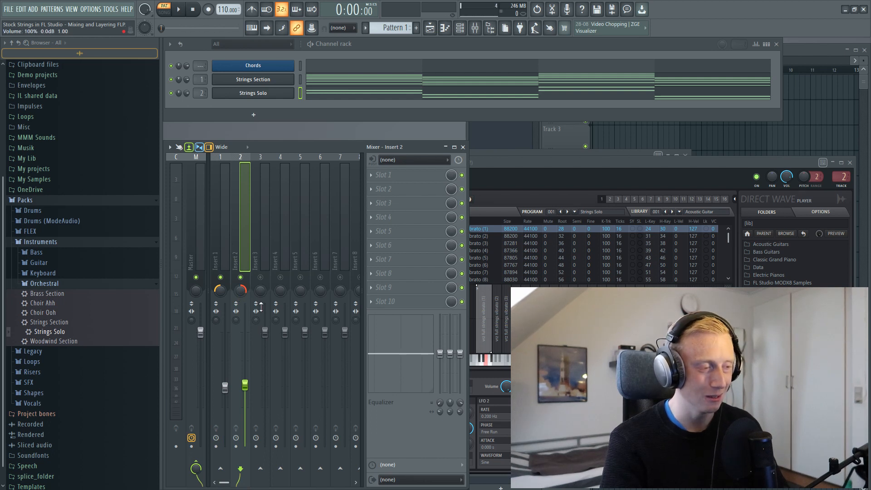
key(space)
drag(225, 387, 226, 367)
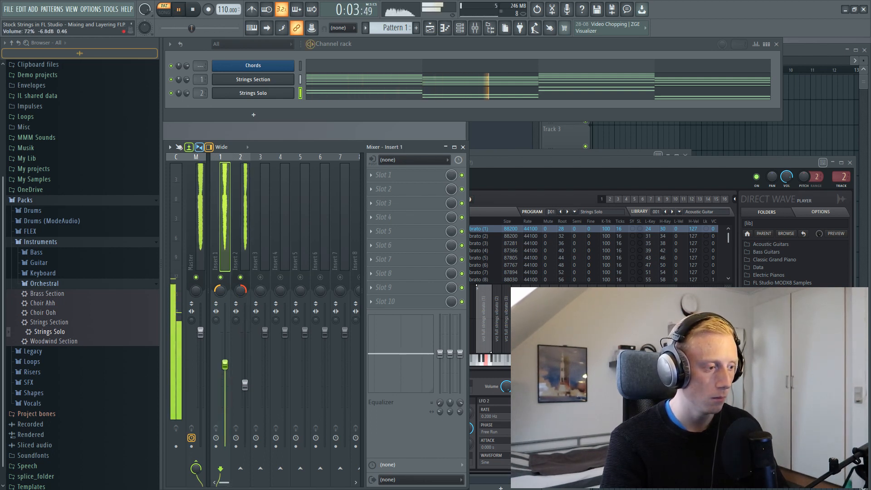
click(238, 372)
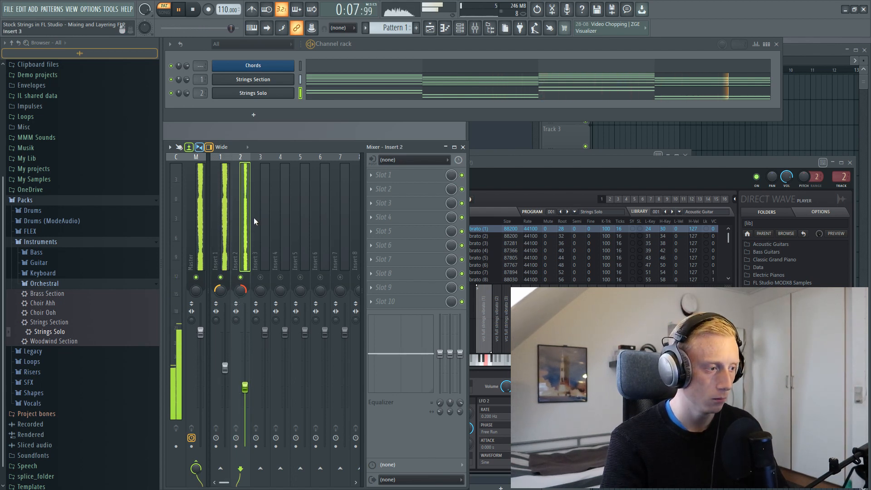
key(space)
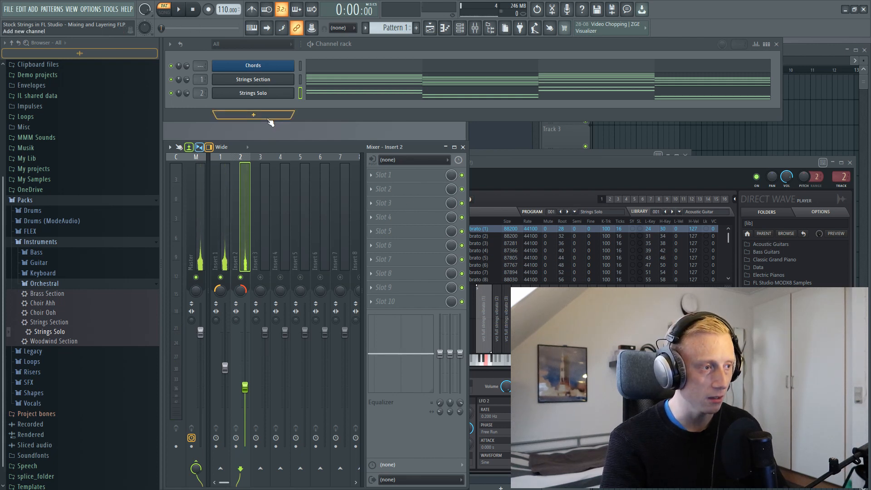
Add a FLEX instrument as a new channel
click(254, 115)
click(256, 359)
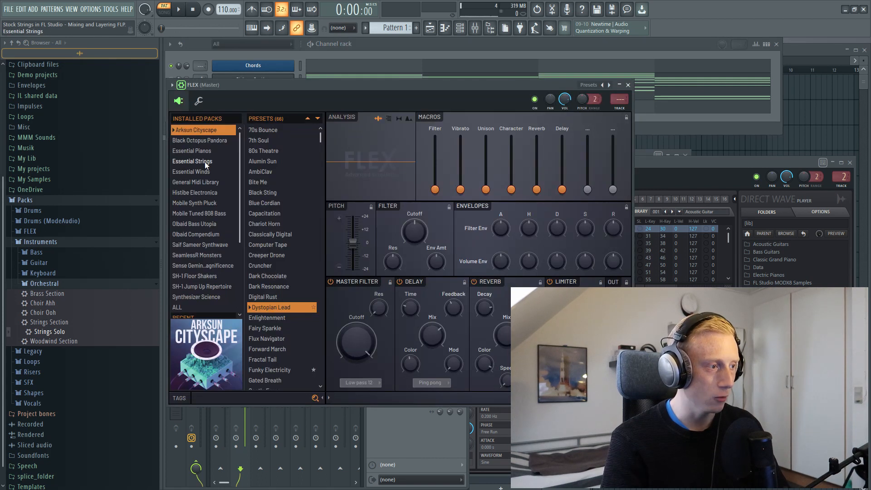
Load the All Strings Sustain preset from the Essential Strings pack and copy all Strings Section notes into its channel
click(205, 161)
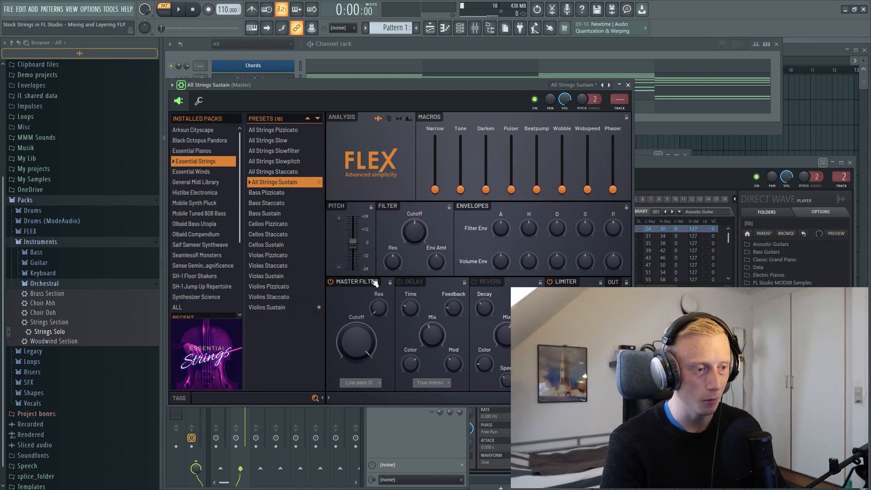
drag(303, 82, 476, 151)
click(344, 81)
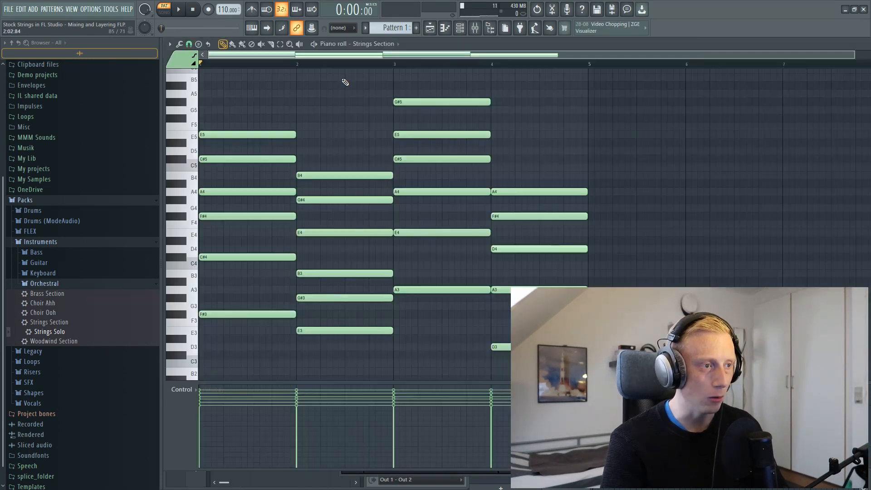
key(ctrl+a)
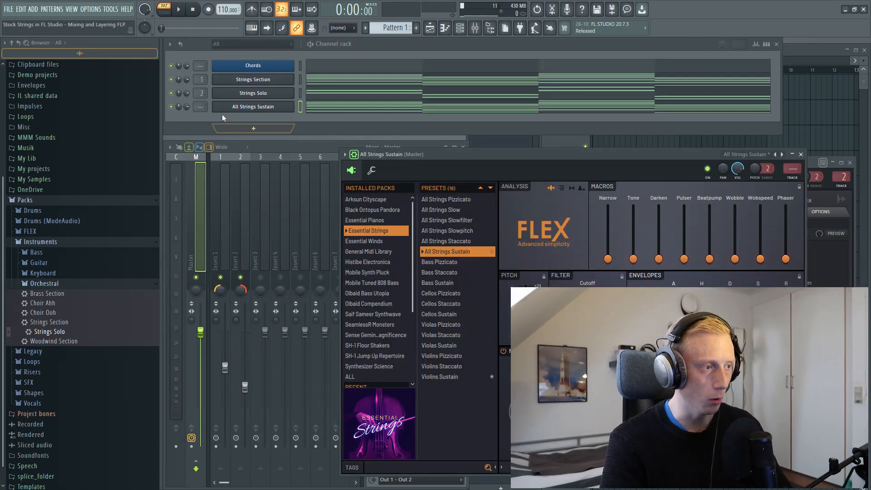
Route All Strings Sustain to mixer track 3, solo that track and lower its fader while listening to the pattern
drag(204, 107, 205, 96)
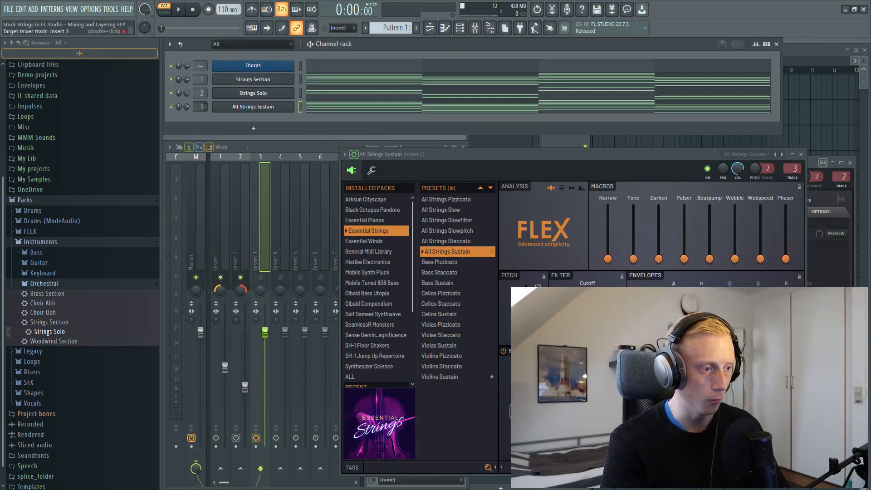
click(263, 290)
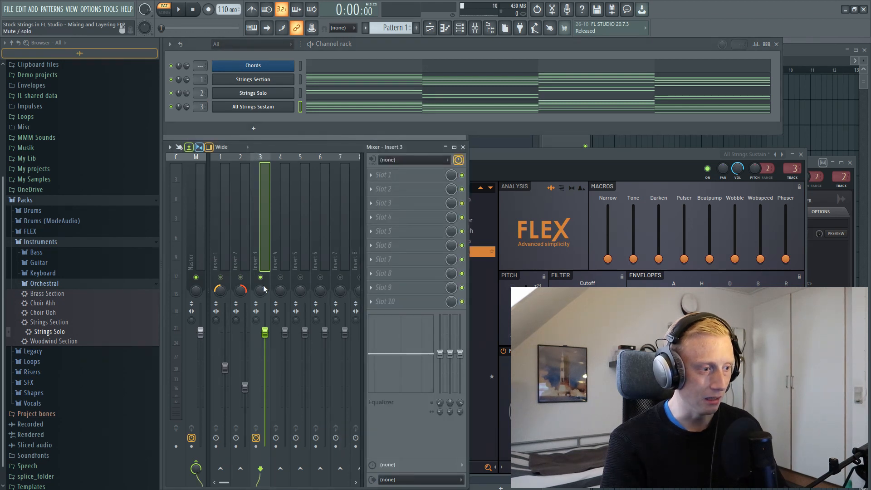
drag(265, 416, 266, 399)
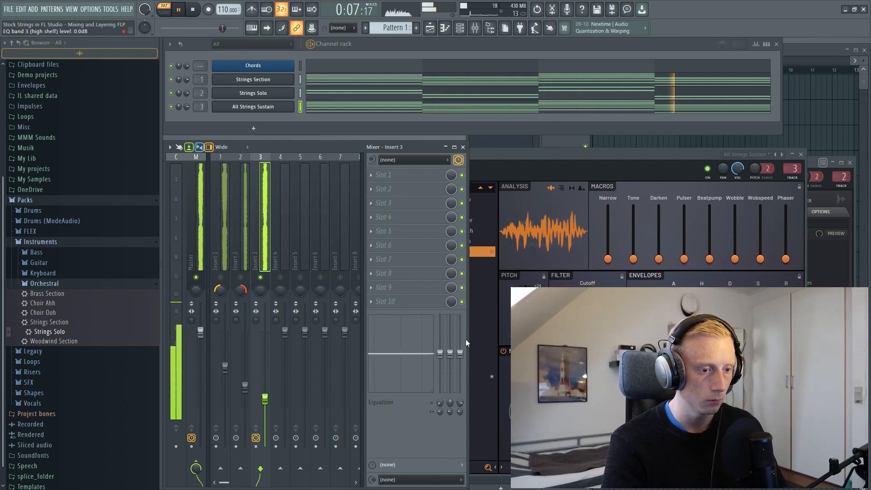
key(space)
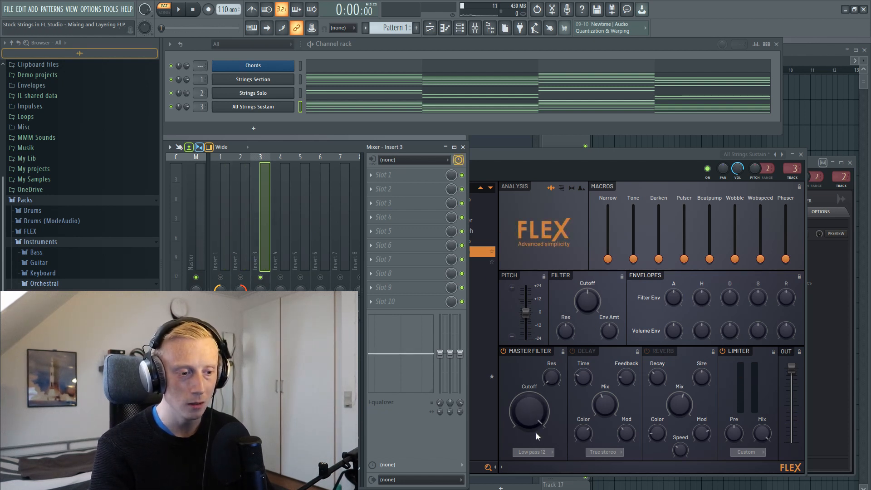
Set the All Strings Sustain master filter to High pass 24 and adjust its cutoff during playback
click(535, 451)
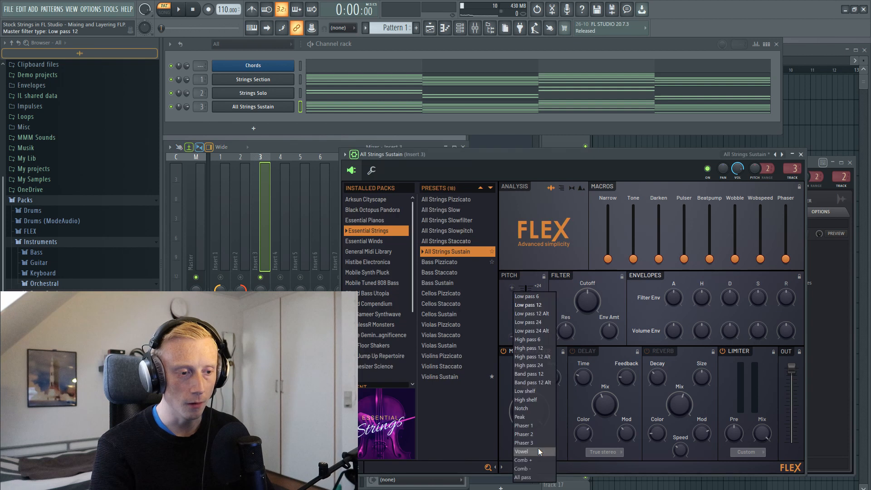
click(530, 365)
key(space)
drag(540, 416, 541, 393)
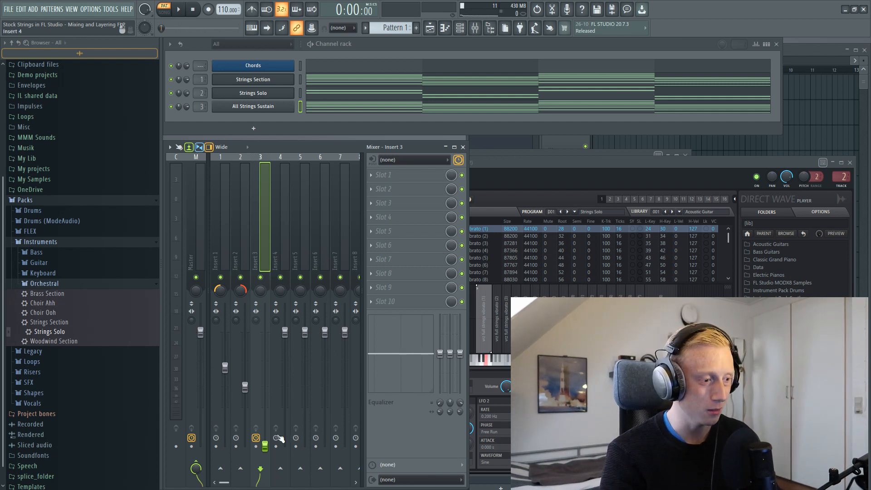
Raise mixer track 3's fader from silence to blend with the other tracks during playback, and pan it slightly right
drag(265, 447, 265, 411)
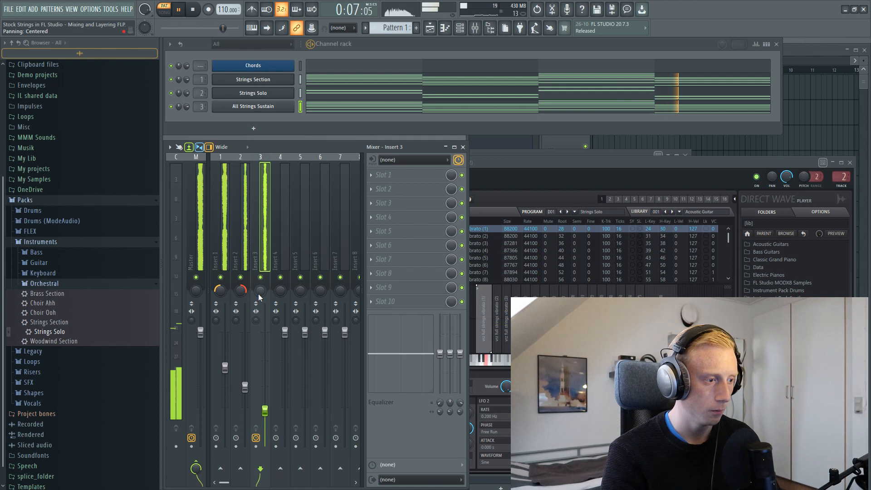
drag(258, 293, 258, 282)
drag(266, 412, 265, 319)
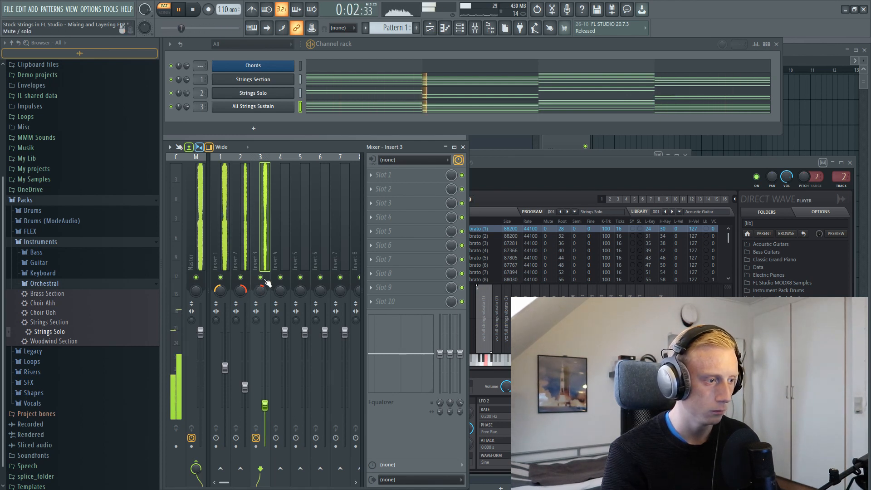
key(space)
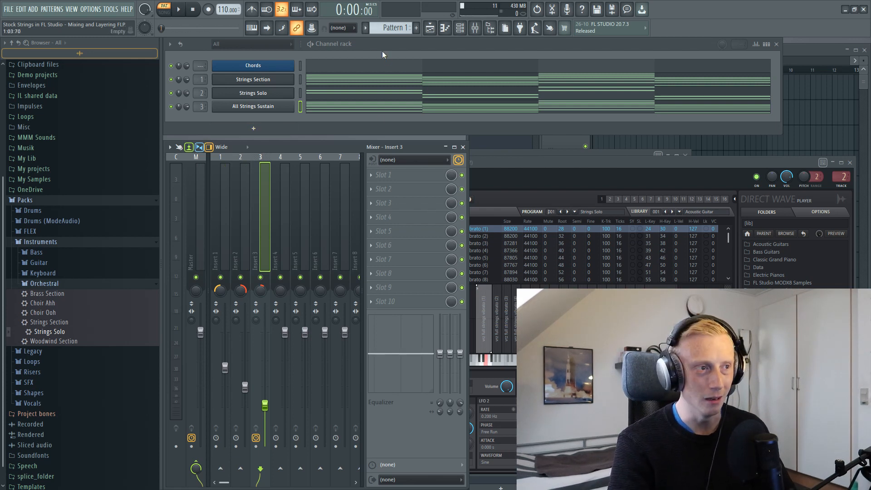
Clone the All Strings Sustain channel and route the clone to mixer track 4
right_click(251, 109)
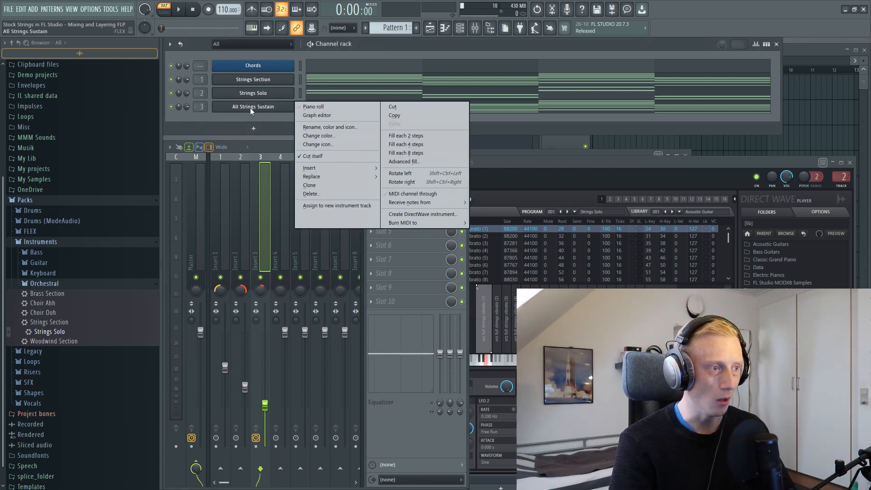
click(345, 185)
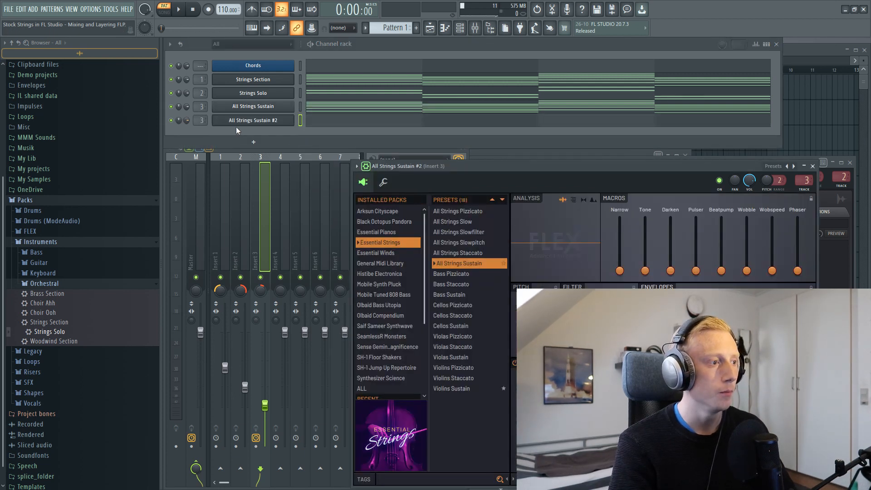
scroll(197, 122, up, 1)
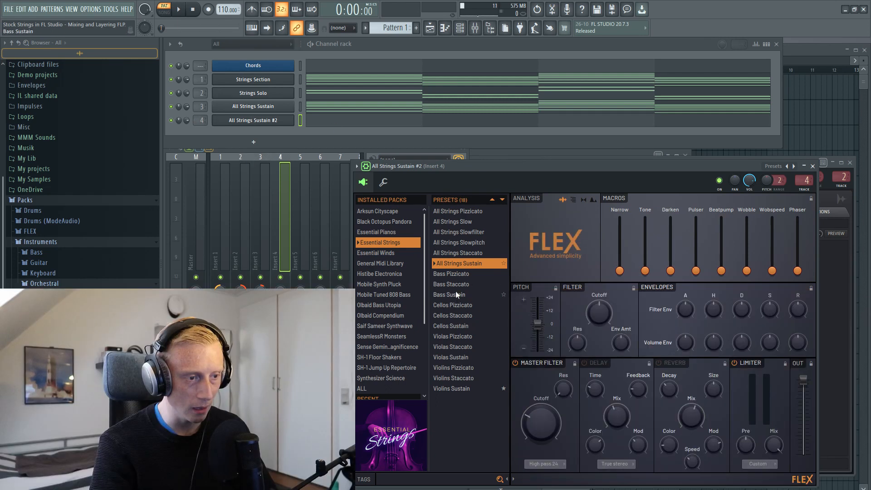
Load the Bass Sustain preset in the cloned channel and copy the lowest note of each All Strings Sustain chord into it
click(453, 294)
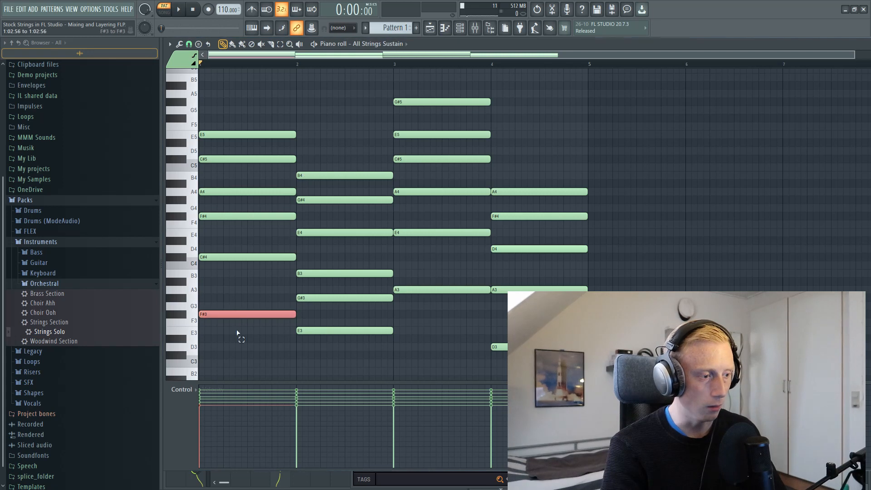
ctrl+shift+click(345, 331)
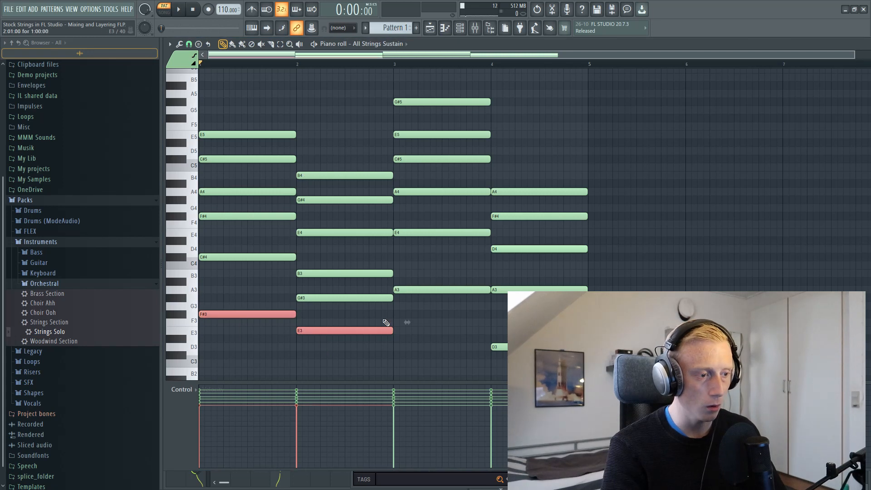
ctrl+shift+click(416, 290)
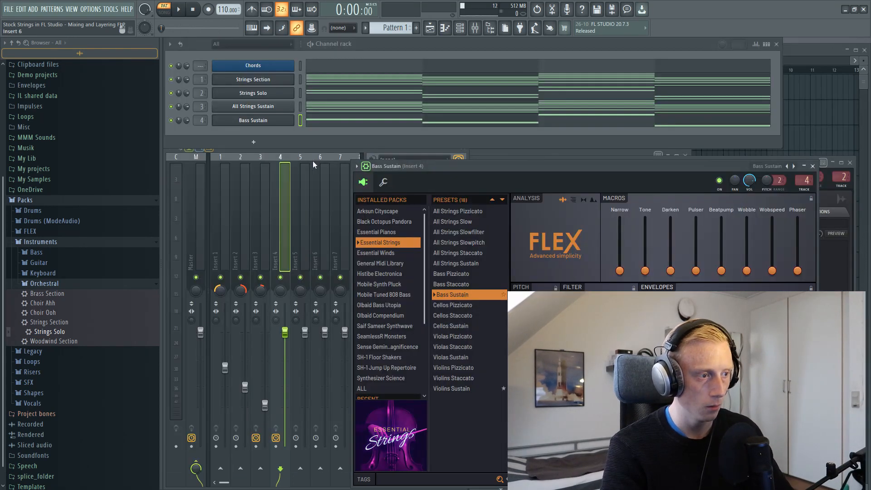
Audition mixer track 4 alone at a lower level, turn off Bass Sustain's reverb and raise its Narrow macro to maximum
click(285, 341)
drag(285, 340, 285, 390)
key(space)
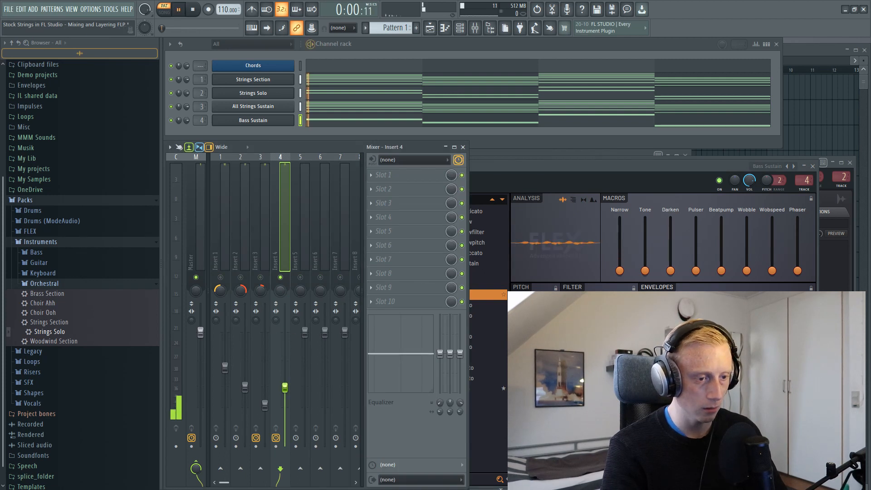
click(658, 363)
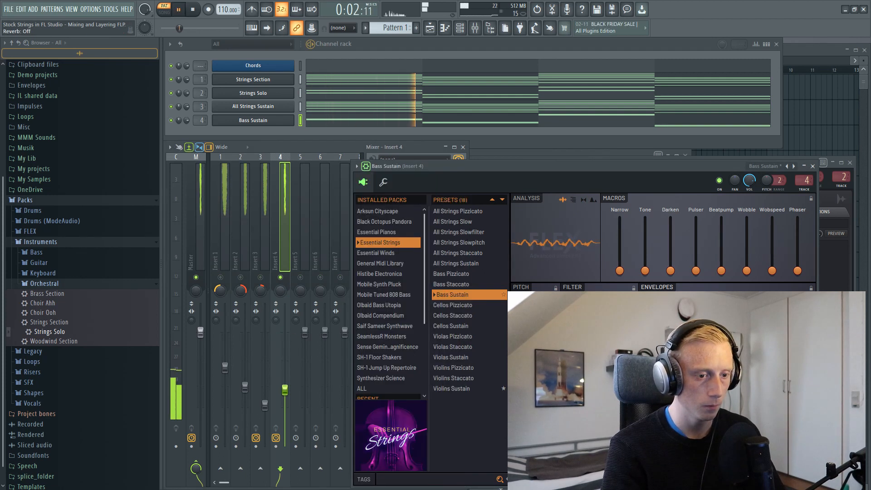
key(space)
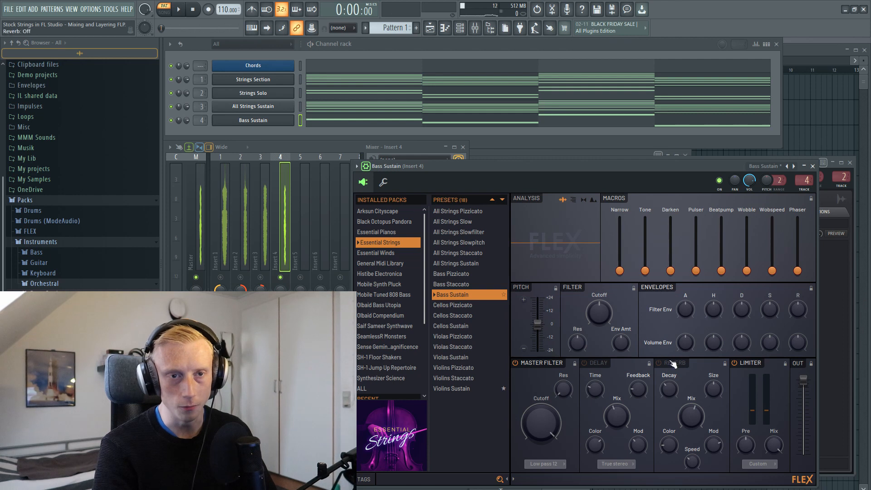
drag(619, 271, 620, 218)
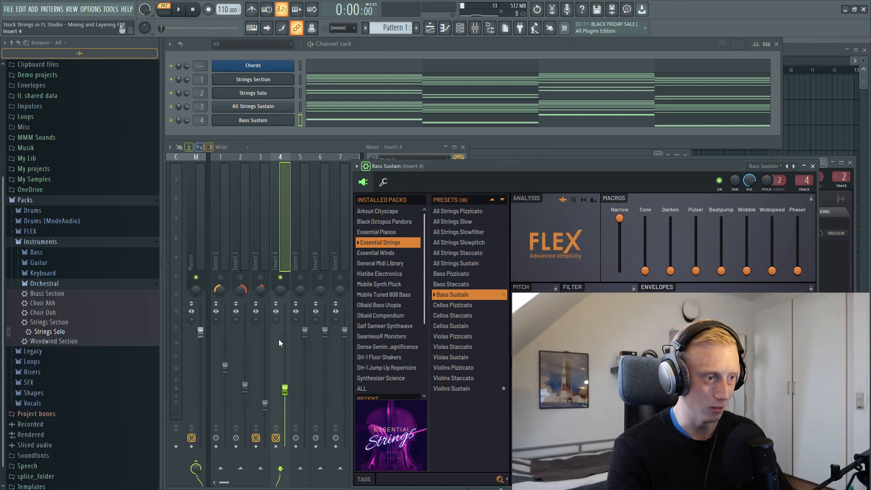
Lower mixer track 4's fader to 0% and unmute mixer tracks 1 to 3
key(space)
drag(286, 388, 285, 446)
key(space)
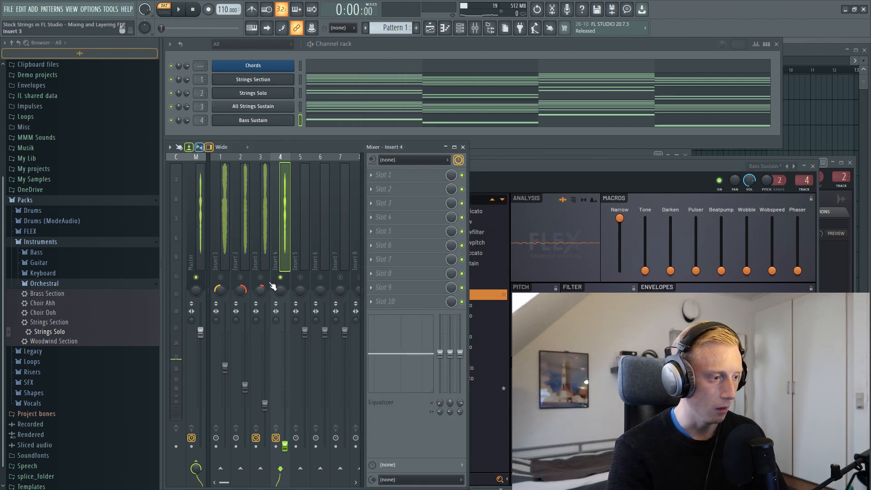
click(241, 278)
click(220, 277)
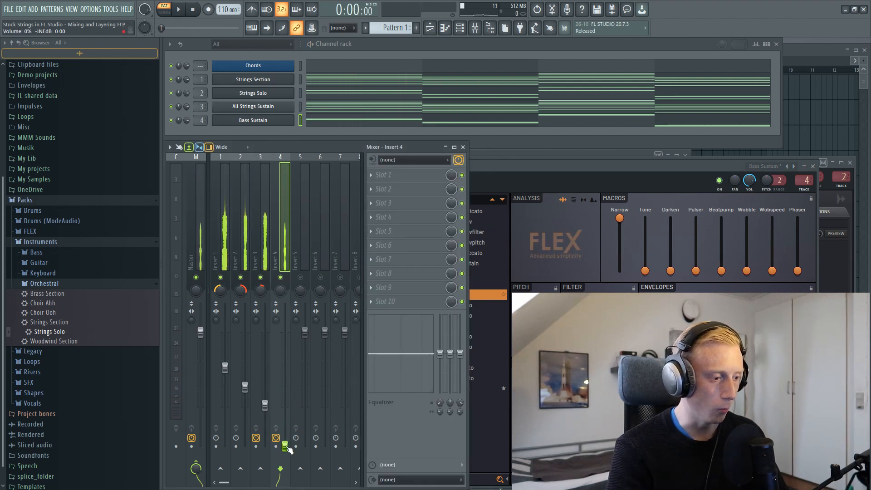
Raise mixer track 4's fader to about 65% while listening to all the layers together
key(space)
drag(285, 447, 285, 442)
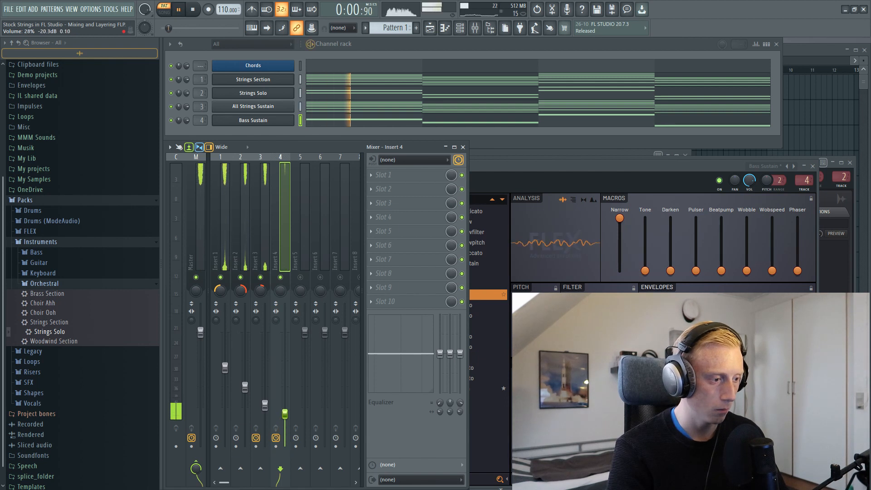
drag(285, 377, 285, 371)
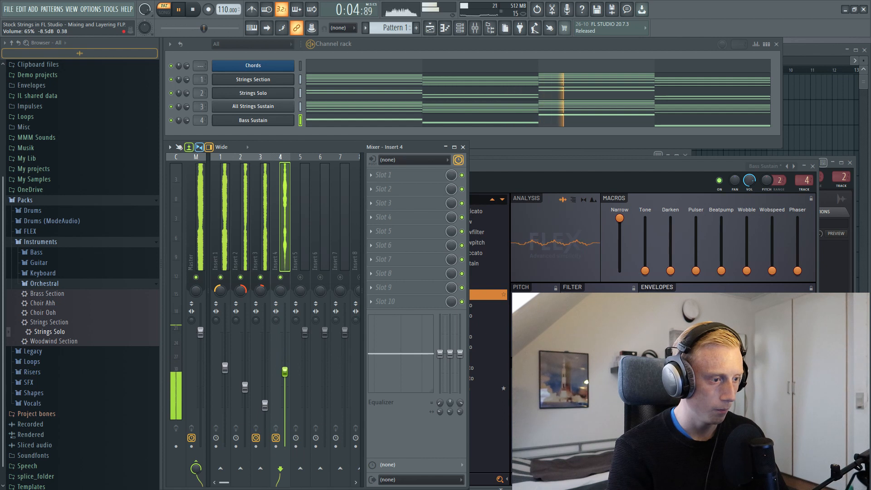
key(space)
Raise the velocity of the four Bass Sustain notes to about 90% and fine-tune mixer track 4's fader during playback
click(442, 121)
drag(586, 228, 228, 404)
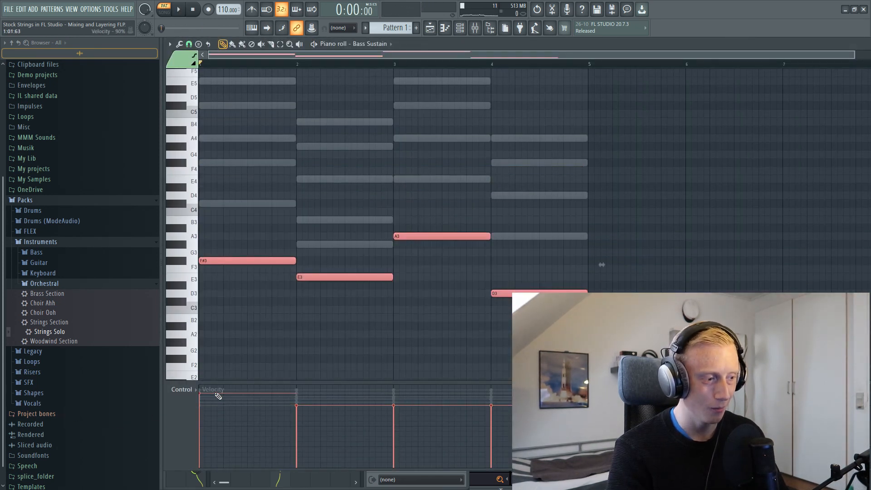
key(Escape)
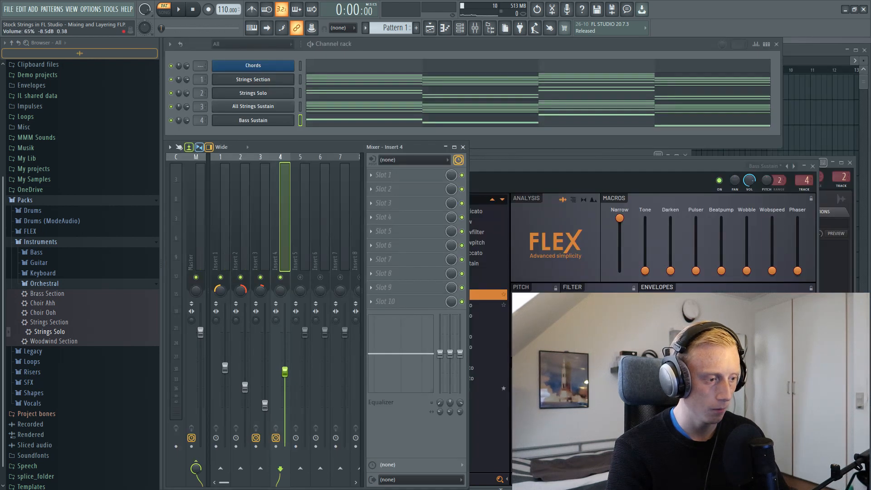
drag(285, 410, 285, 368)
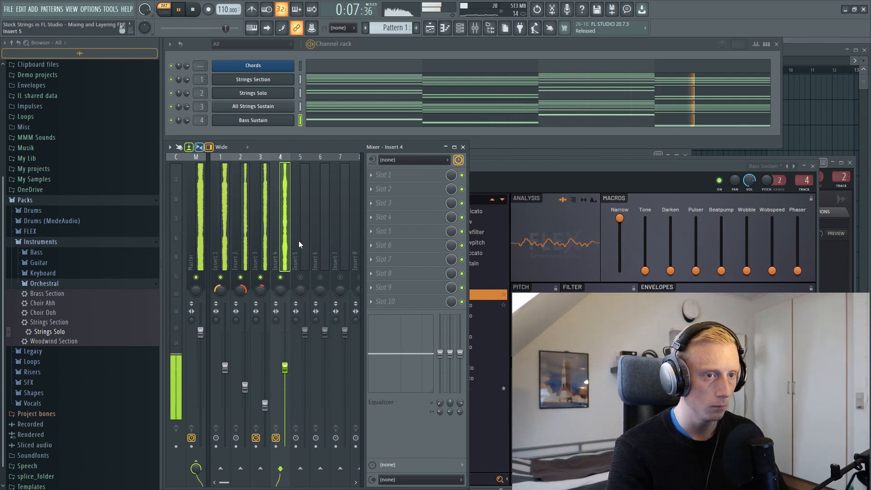
key(space)
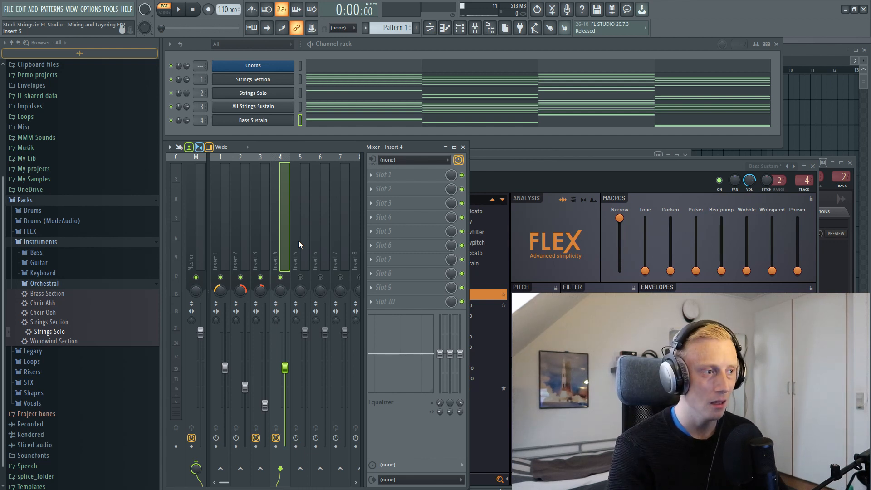
Clone the Bass Sustain channel and paste the top note of each Strings Section chord (E5, B4, G#5, A4) into the clone
right_click(260, 120)
click(317, 199)
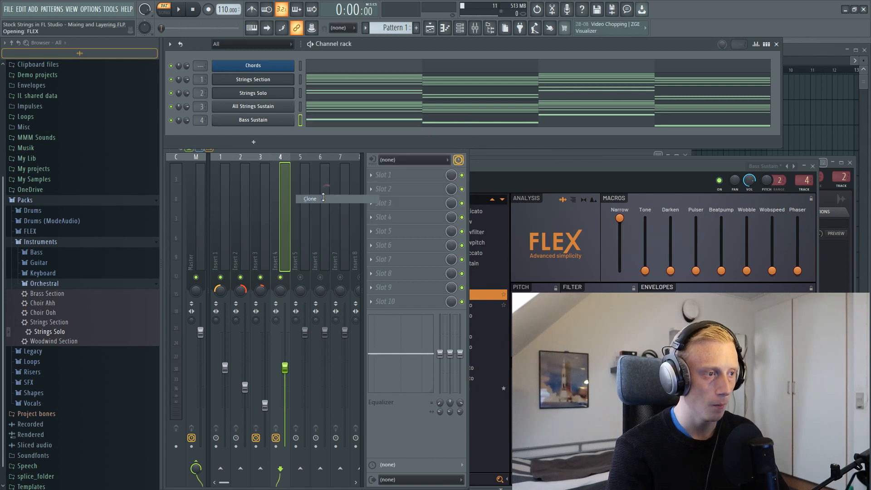
click(362, 85)
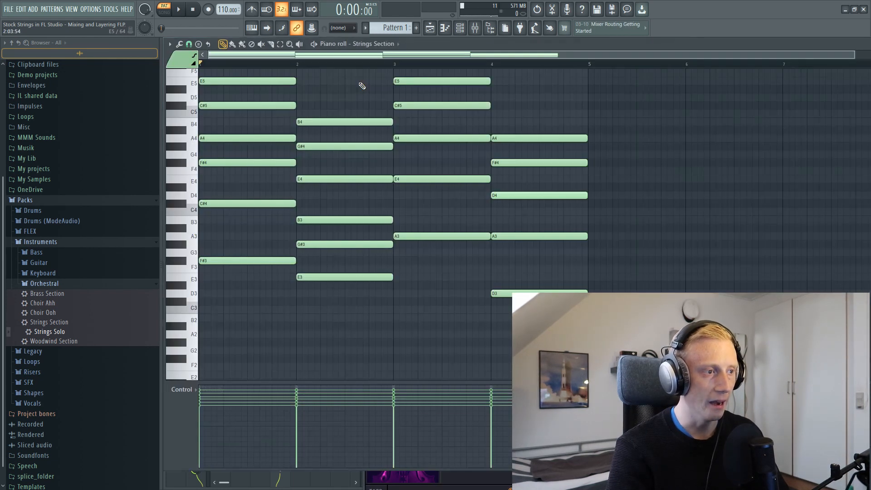
scroll(268, 120, up, 2)
ctrl+shift+click(259, 130)
ctrl+shift+click(379, 169)
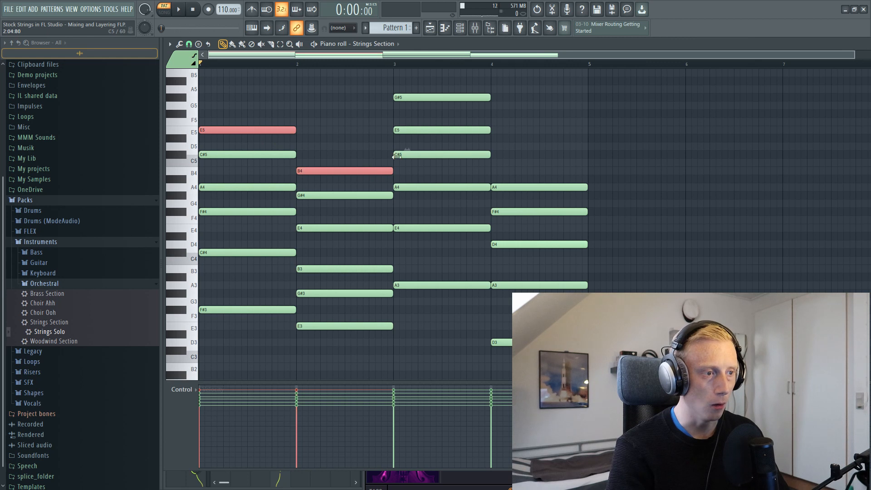
drag(426, 96, 430, 113)
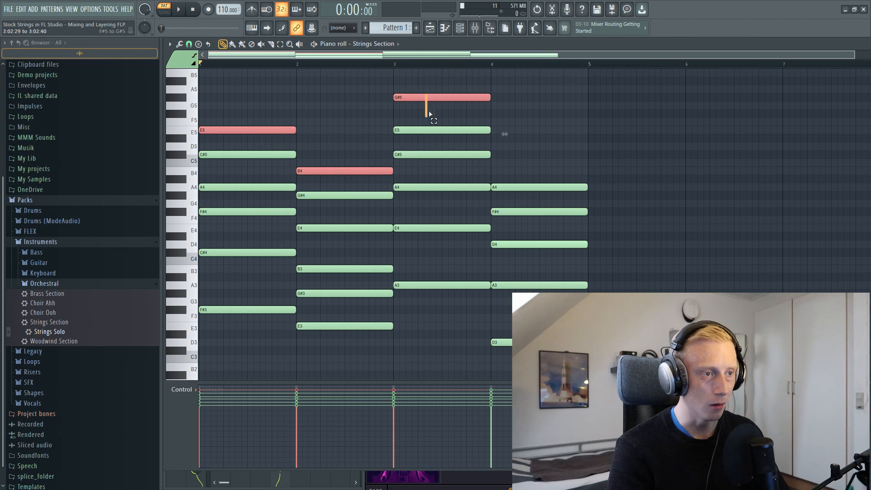
ctrl+shift+click(519, 186)
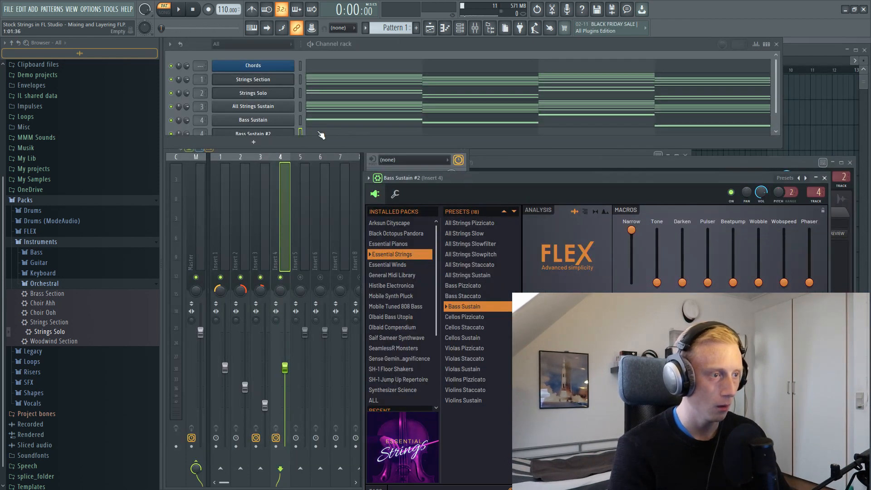
click(319, 132)
key(ctrl+v)
key(Escape)
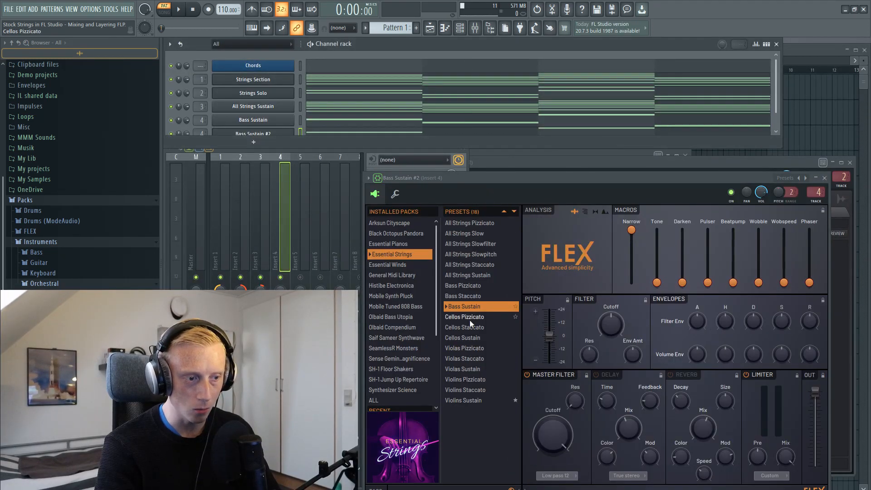
Load the Cellos Sustain preset in the cloned channel and route it to mixer track 5
click(473, 339)
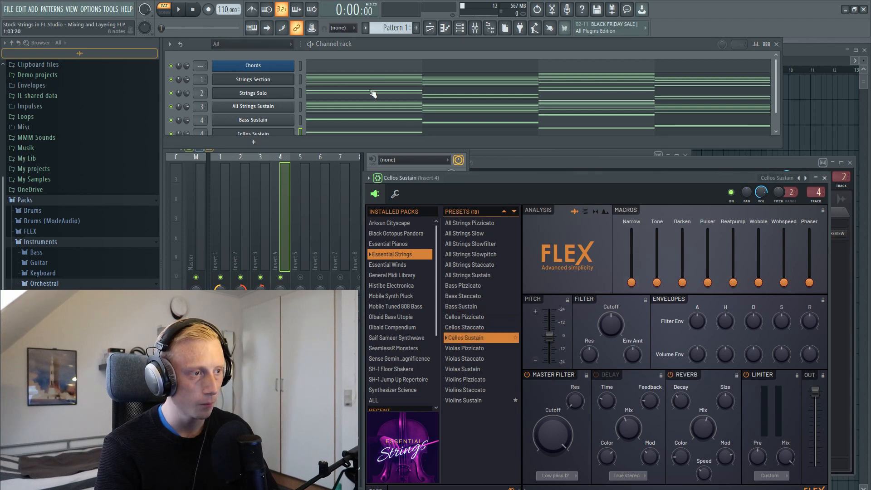
double_click(375, 47)
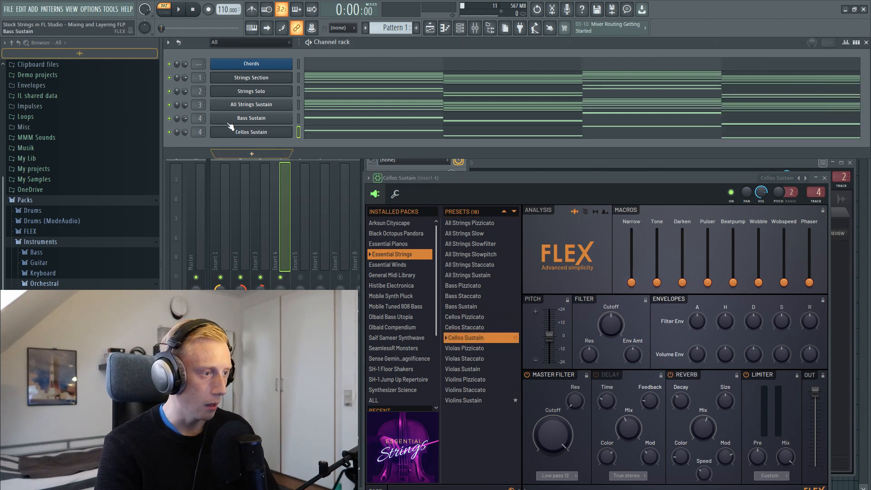
scroll(200, 132, up, 1)
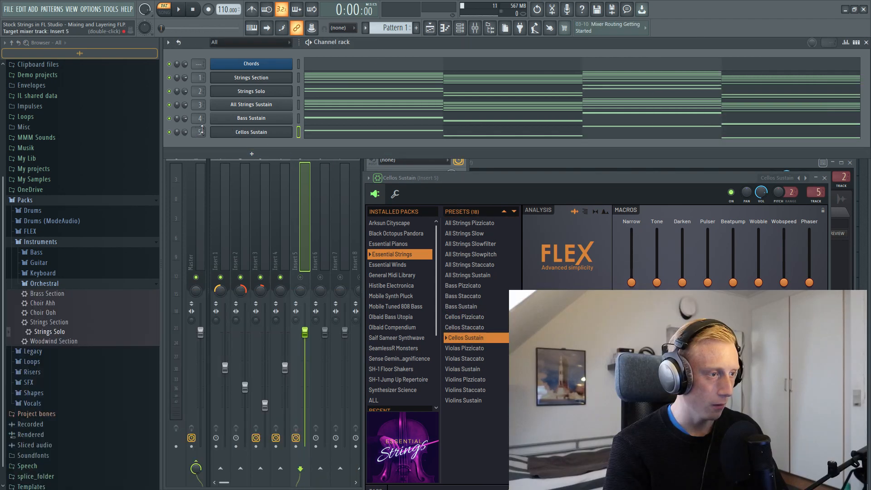
Solo mixer track 5 and bring its fader up from a low level during playback
click(301, 281)
drag(304, 423, 305, 388)
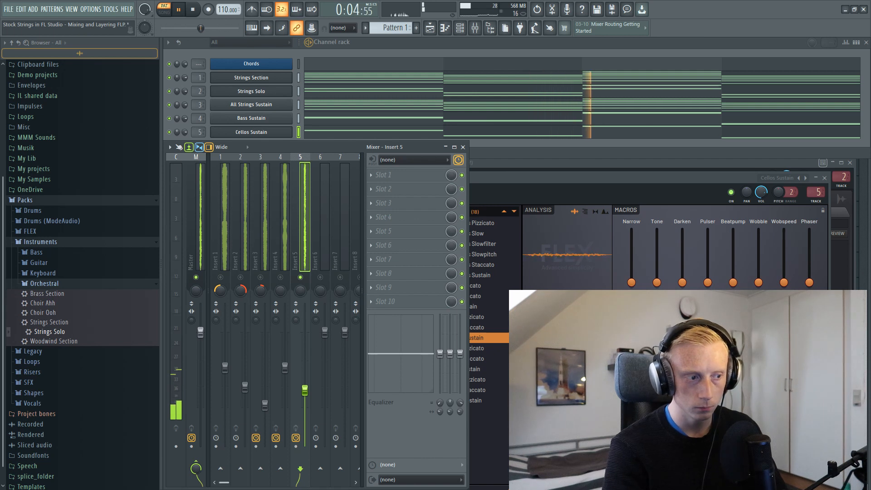
key(space)
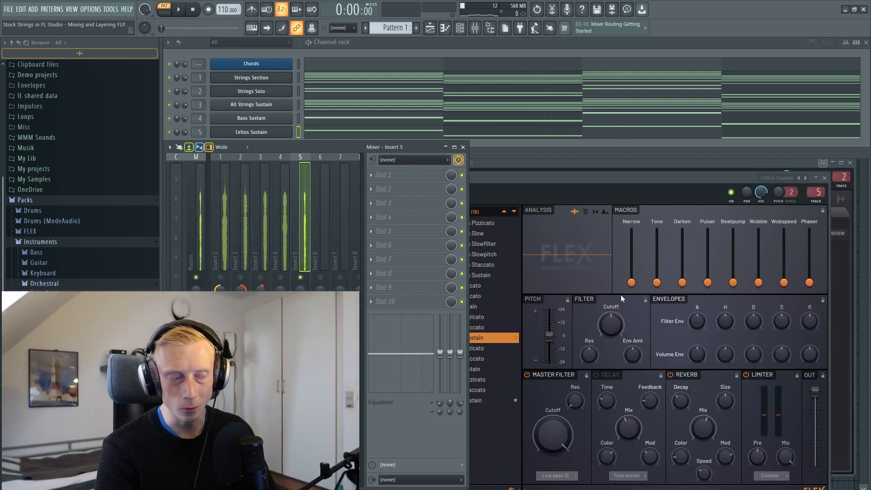
Raise Cellos Sustain's Narrow macro to maximum and set mixer track 5's fader to about 55% during playback
drag(634, 282, 633, 232)
key(space)
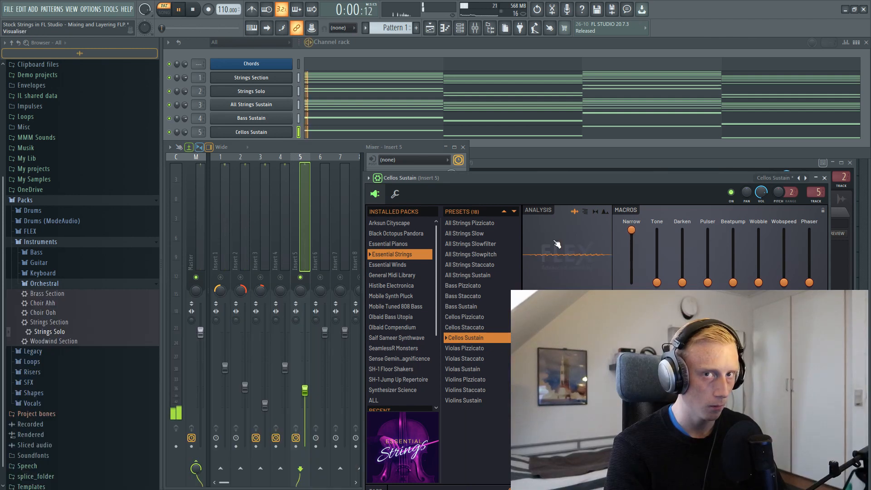
click(304, 391)
drag(305, 390, 305, 383)
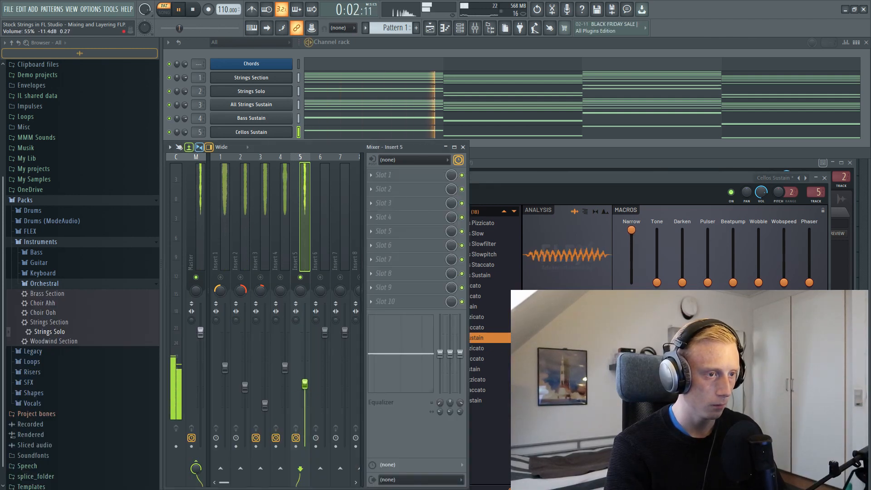
key(space)
Clone Cellos Sustain into a channel on mixer track 6 with the Violas Sustain preset and the same four notes
click(502, 150)
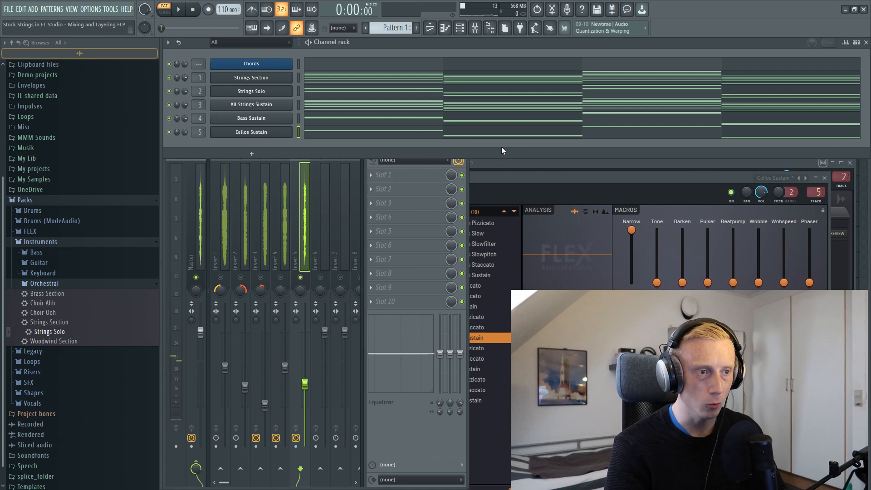
right_click(268, 131)
click(315, 208)
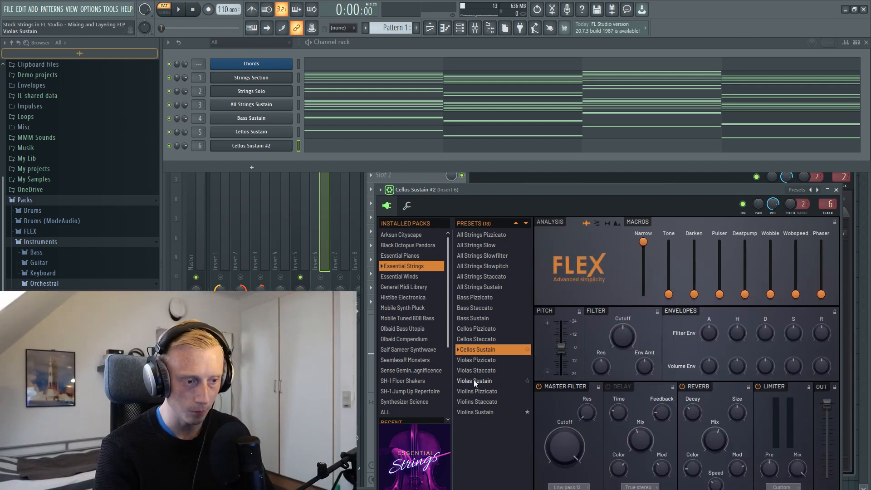
click(474, 381)
click(321, 135)
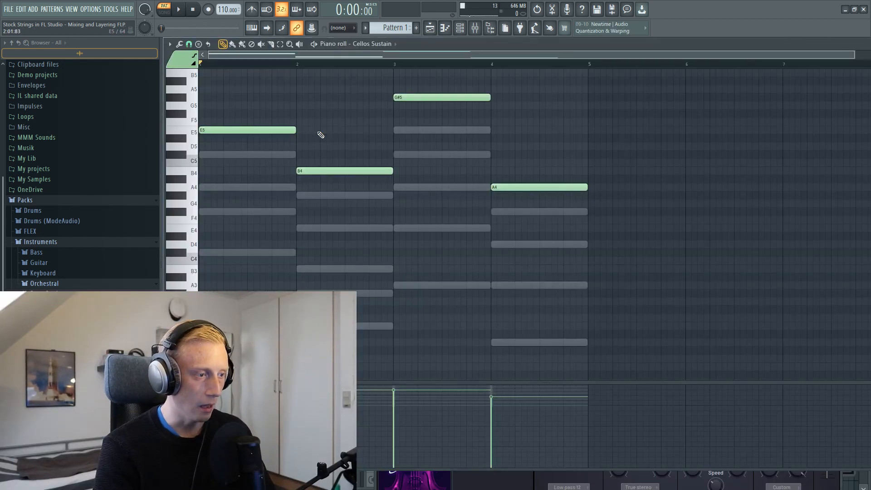
key(ctrl+a)
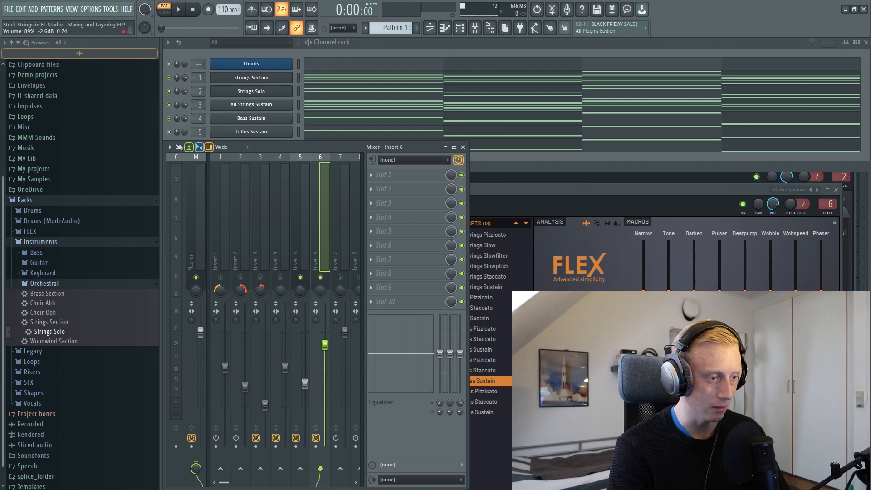
Bring mixer track 6's fader up from a low level and audition the track alone
drag(325, 413, 324, 401)
right_click(329, 402)
right_click(324, 277)
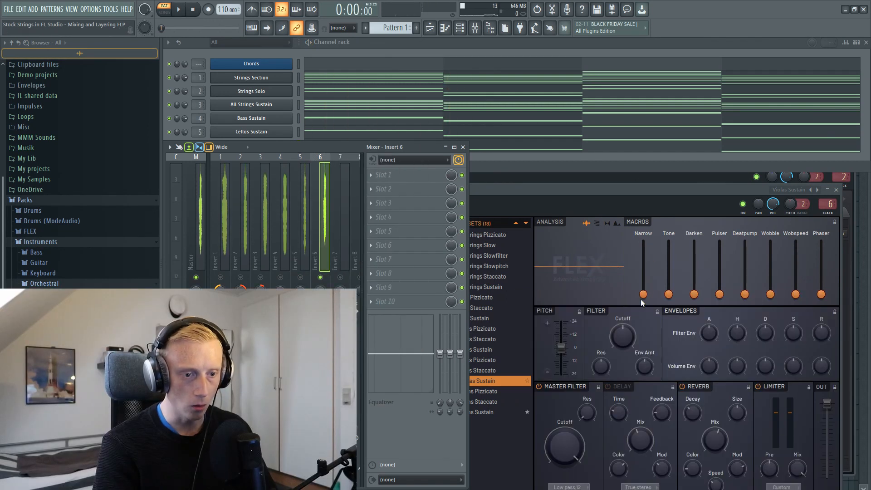
Turn off the reverb in Violas Sustain and Cellos Sustain, and raise Violas Sustain's Narrow macro to maximum
click(694, 389)
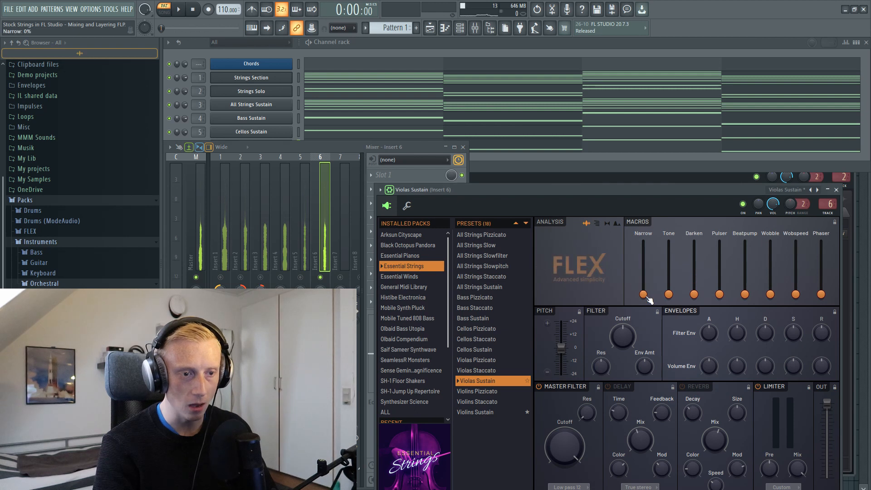
click(254, 132)
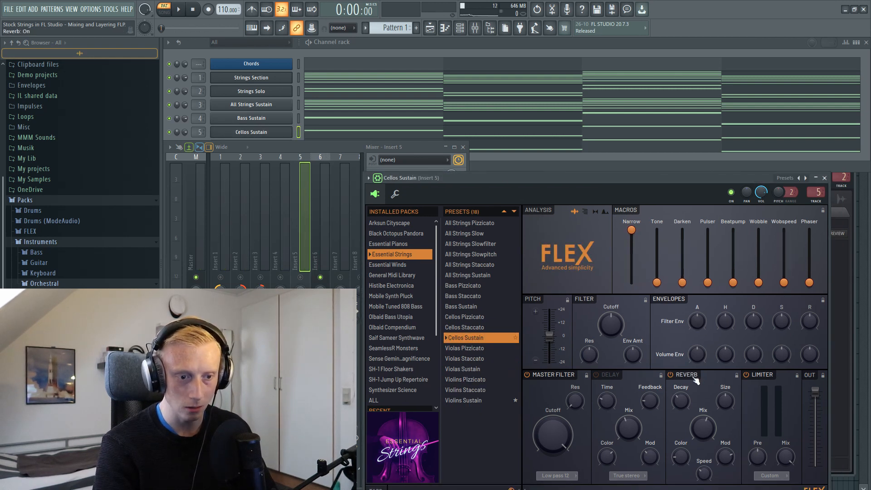
Unmute mixer track 5 and listen to the cello and viola layers together
key(space)
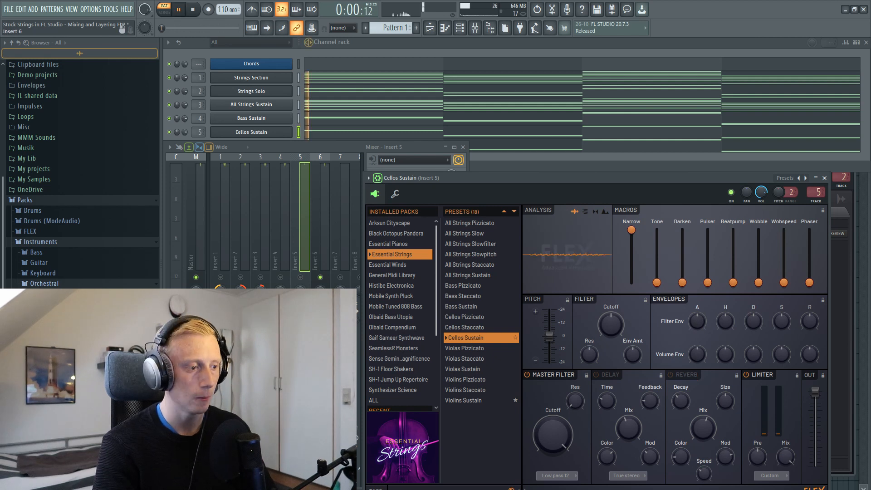
click(322, 249)
click(301, 278)
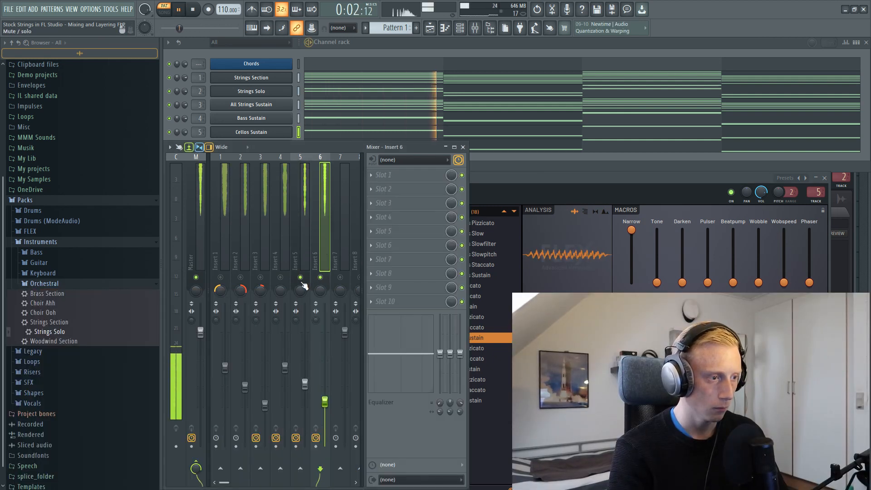
key(space)
Pan mixer track 5 left and track 6 right, and raise track 5's fader to just under 80% during playback
click(538, 258)
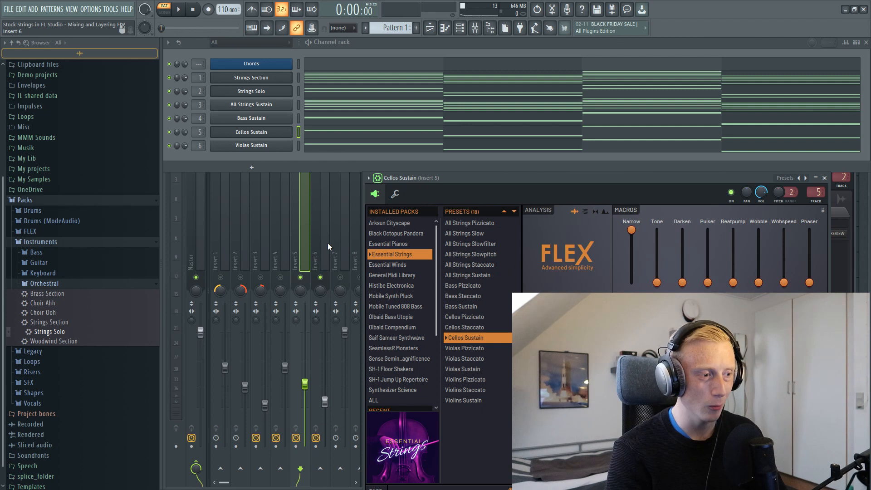
click(294, 232)
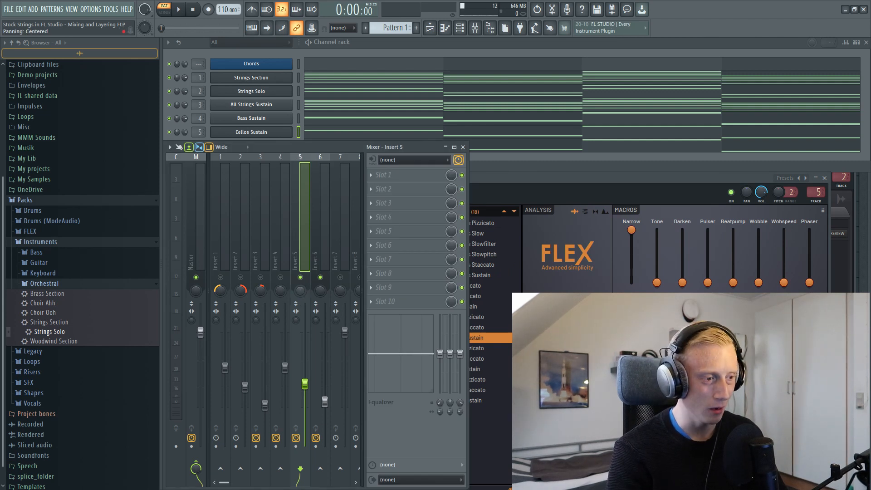
drag(316, 287, 316, 268)
key(space)
drag(305, 384, 305, 359)
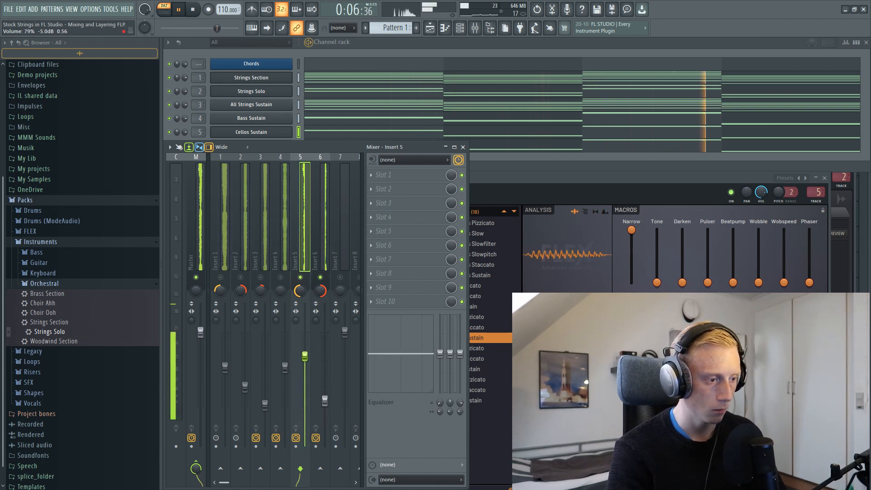
key(space)
Set the velocity of all Violas Sustain notes to about 95% and all Cellos Sustain notes to about 93%
click(526, 149)
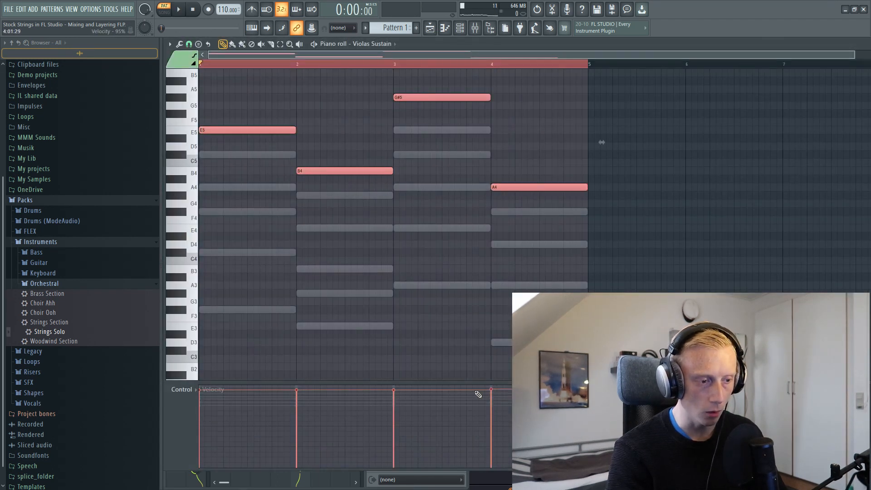
key(Escape)
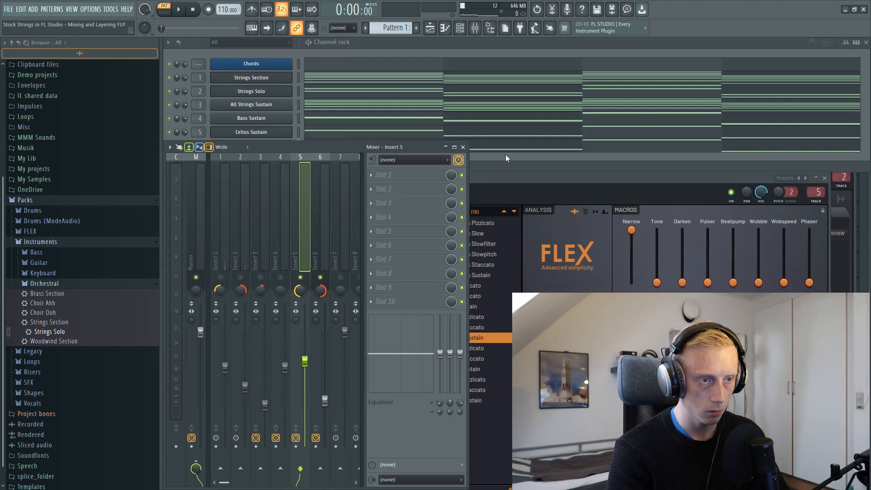
click(505, 158)
key(ctrl+a)
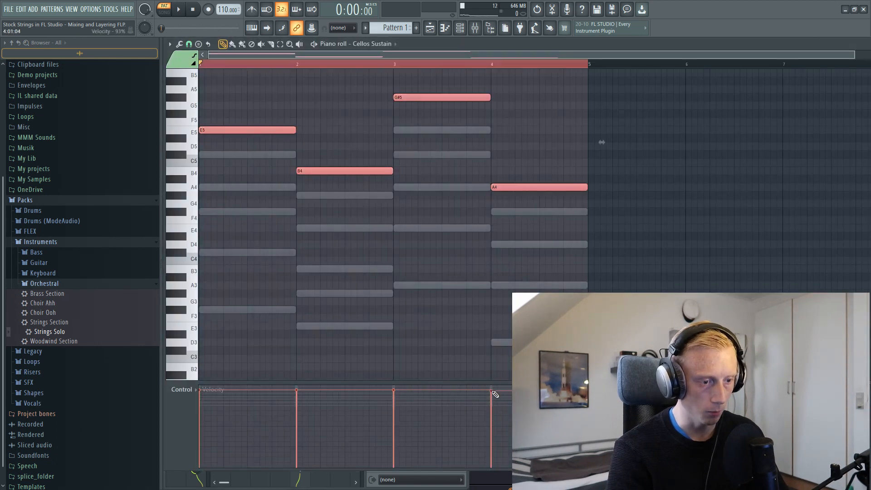
key(Escape)
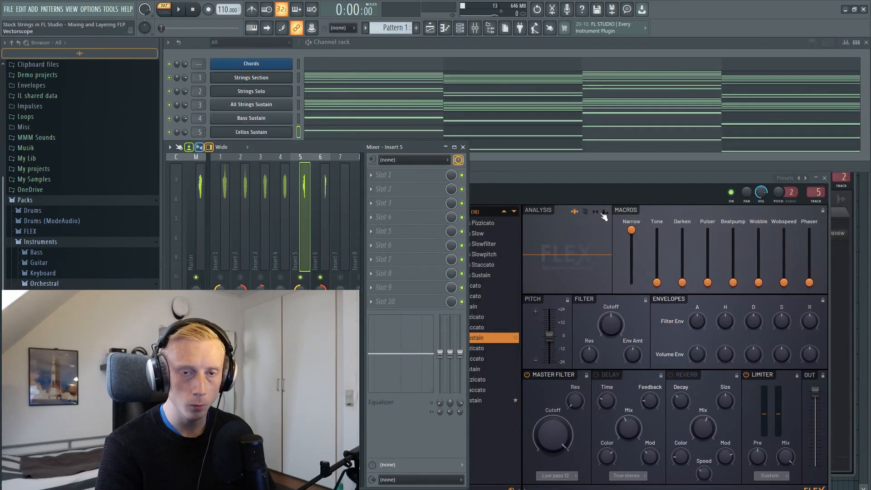
Raise the FLEX pitch of Cellos Sustain to +12 semitones, do the same for Violas Sustain, and listen to both
click(233, 133)
click(235, 133)
drag(549, 335, 549, 321)
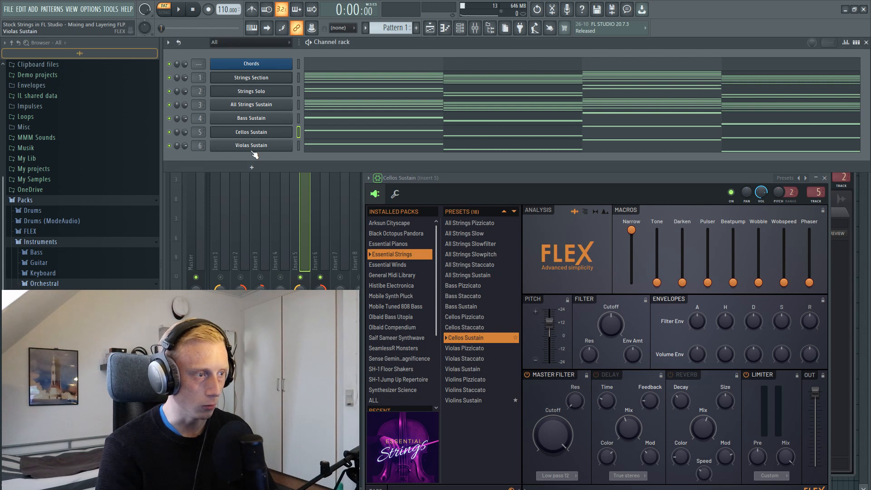
click(252, 146)
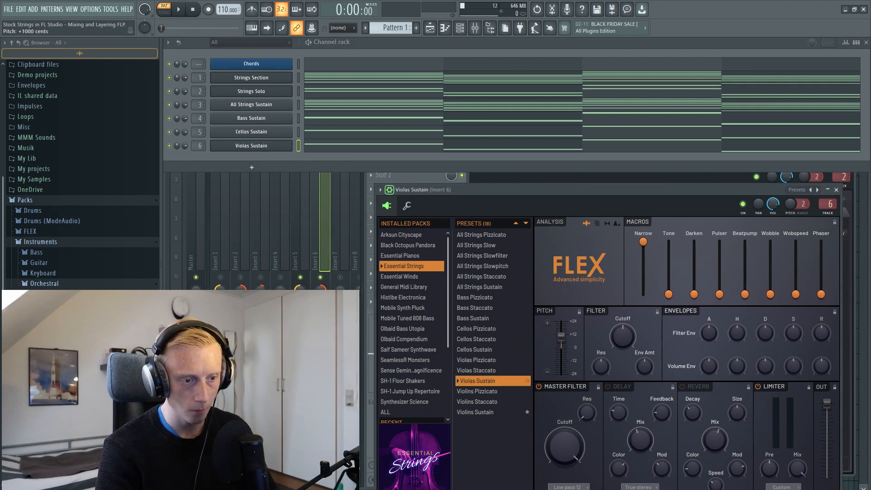
key(space)
click(301, 236)
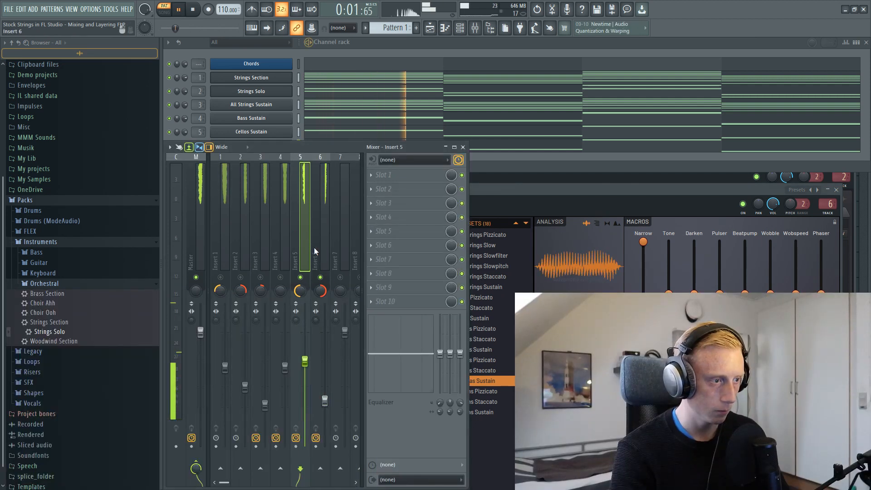
key(space)
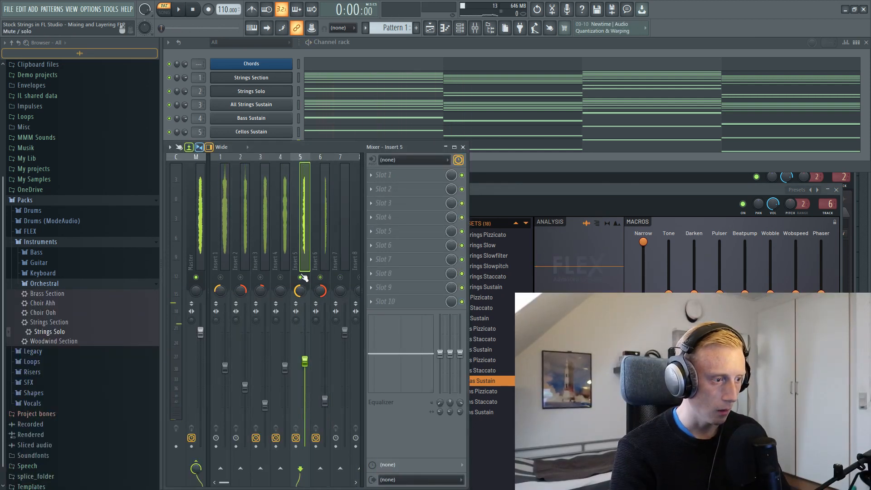
Unmute all mixer tracks, lower track 5's fader and set track 6's fader to about 18% while listening to the full mix
right_click(300, 277)
mouse_move(302, 261)
mouse_down()
mouse_move(340, 261)
mouse_move(310, 249)
mouse_up()
drag(307, 353, 299, 389)
click(295, 220)
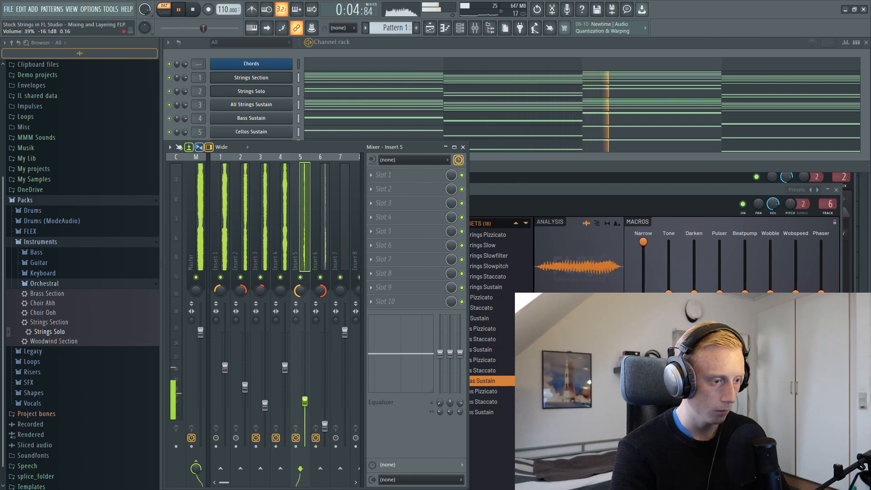
click(325, 426)
drag(305, 379, 305, 391)
drag(325, 428, 324, 425)
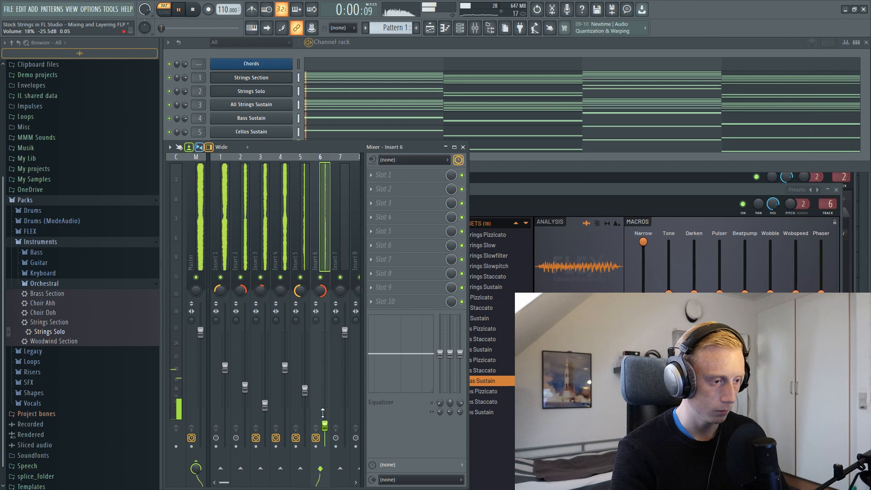
Fine-tune the faders of mixer tracks 5 and 6 during playback, settling track 5 at about 47%
drag(305, 391, 304, 394)
drag(325, 425, 325, 424)
drag(304, 394, 325, 425)
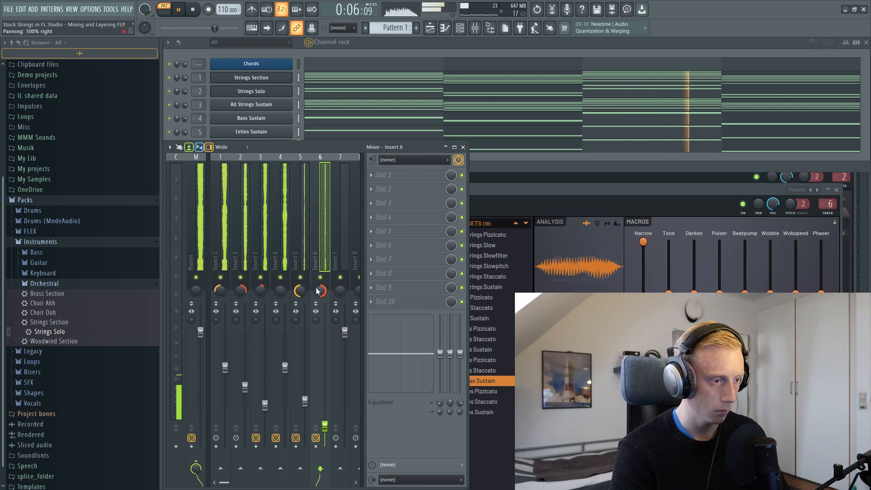
drag(305, 401, 305, 392)
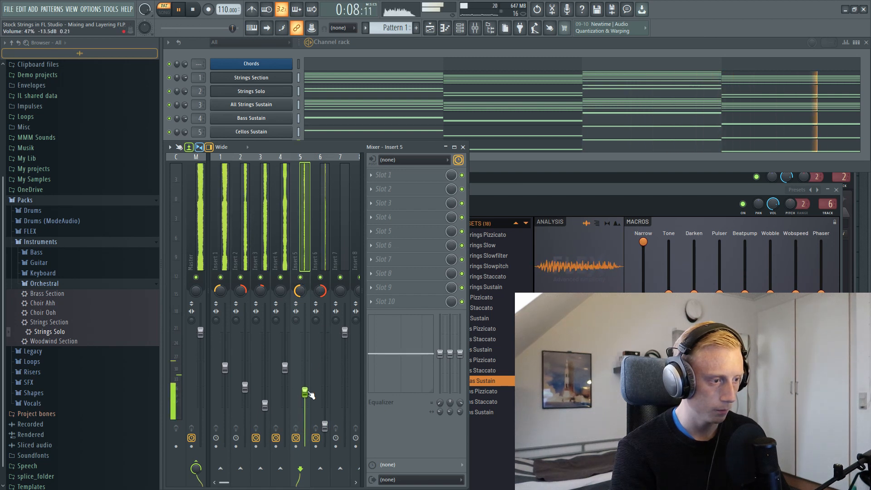
key(space)
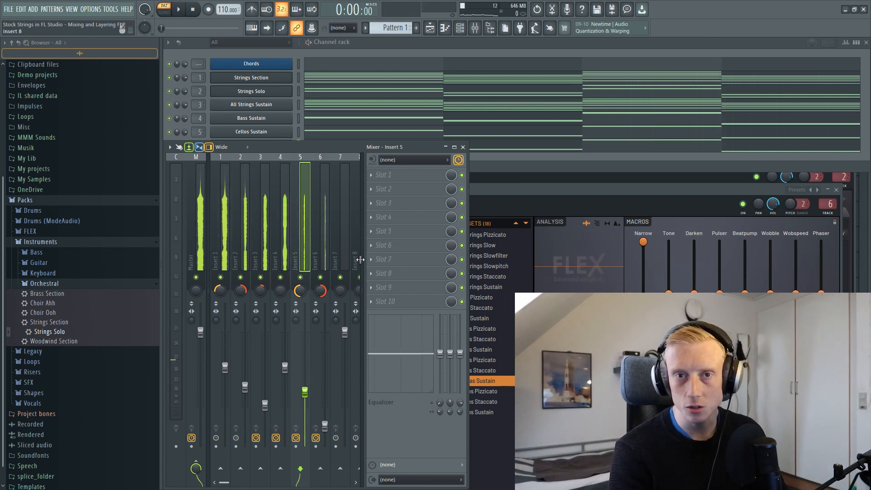
Select the Violas Sustain mixer track, look over the string tracks and play the pattern to hear the full mix
click(313, 249)
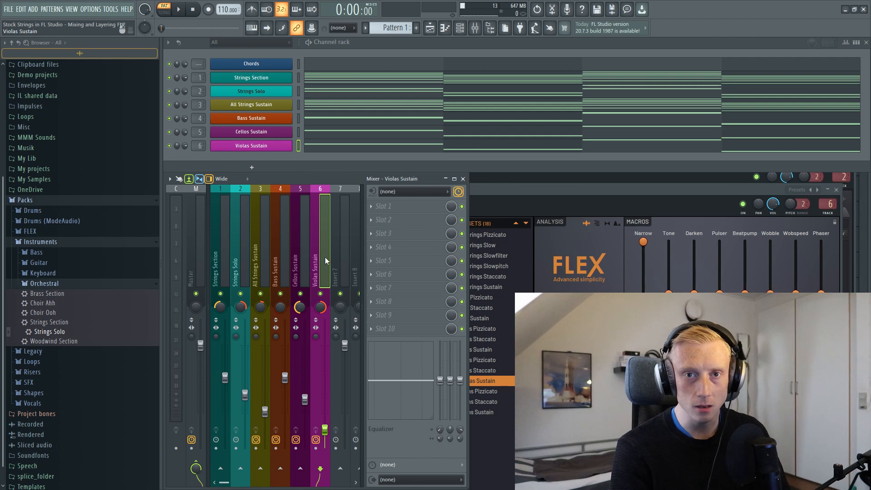
click(210, 259)
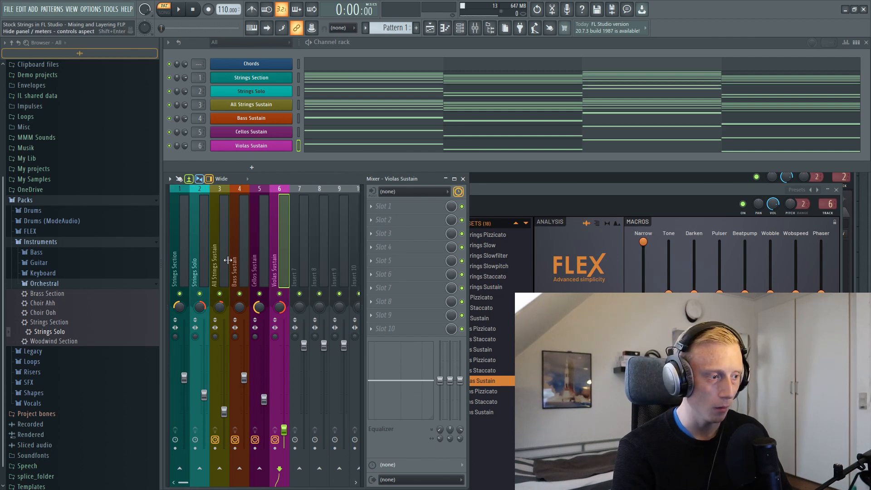
click(167, 291)
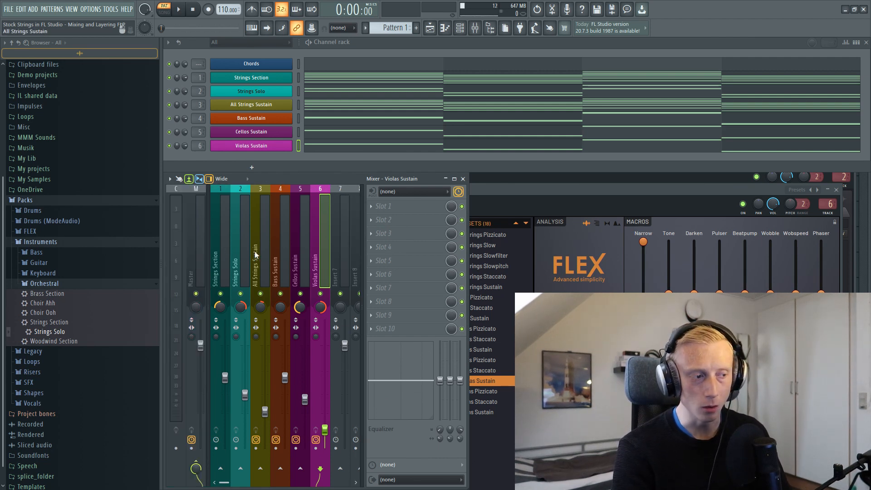
key(space)
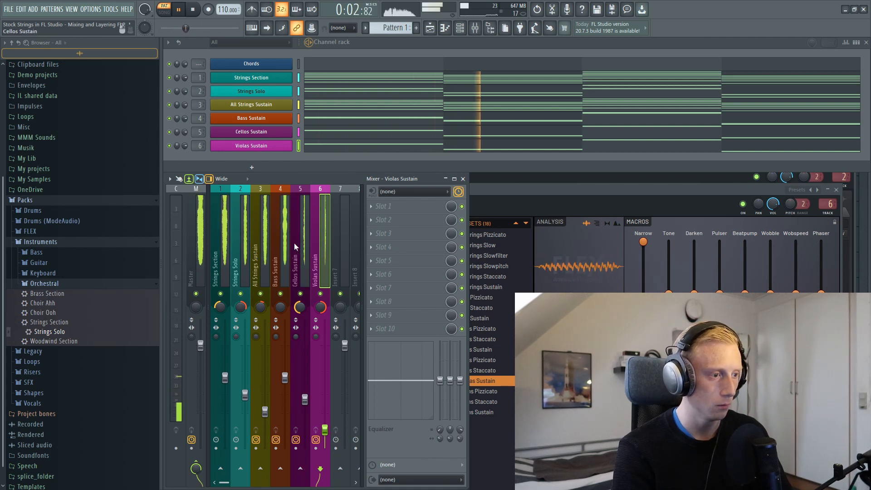
key(space)
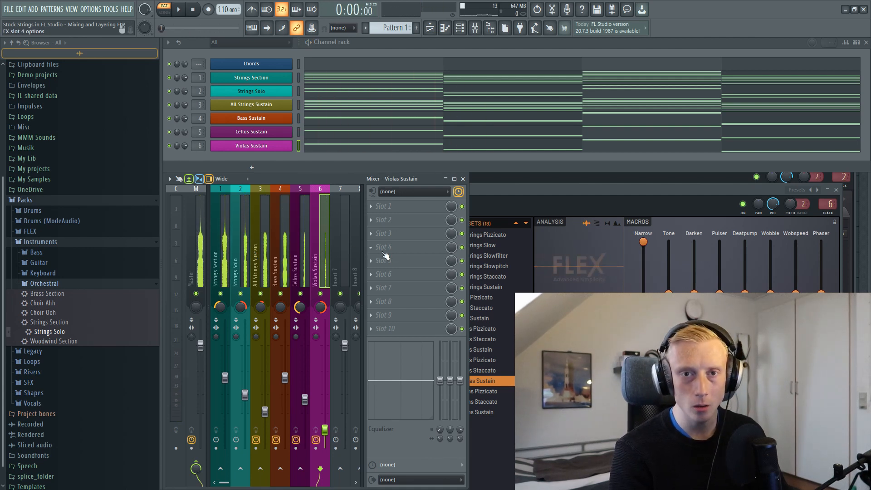
Name mixer track 7 All Strings Out, colour it black, and route the six string tracks to it only
click(345, 250)
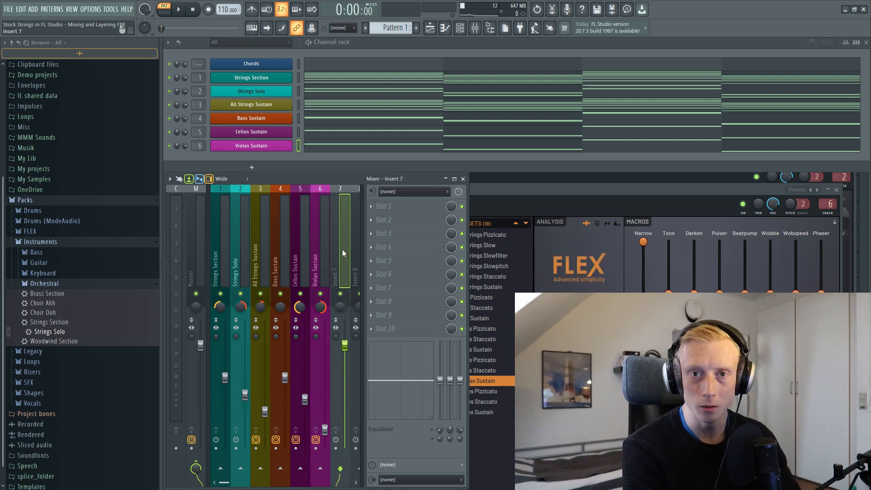
click(226, 270)
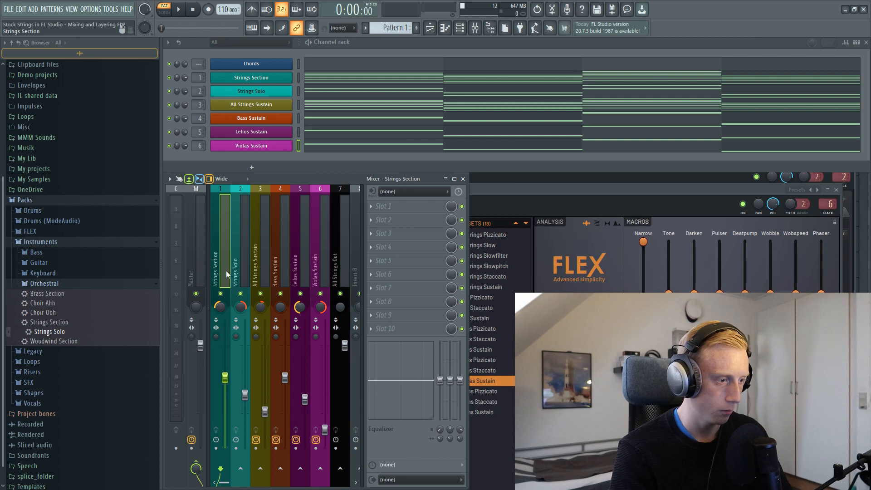
drag(226, 270, 315, 266)
right_click(341, 470)
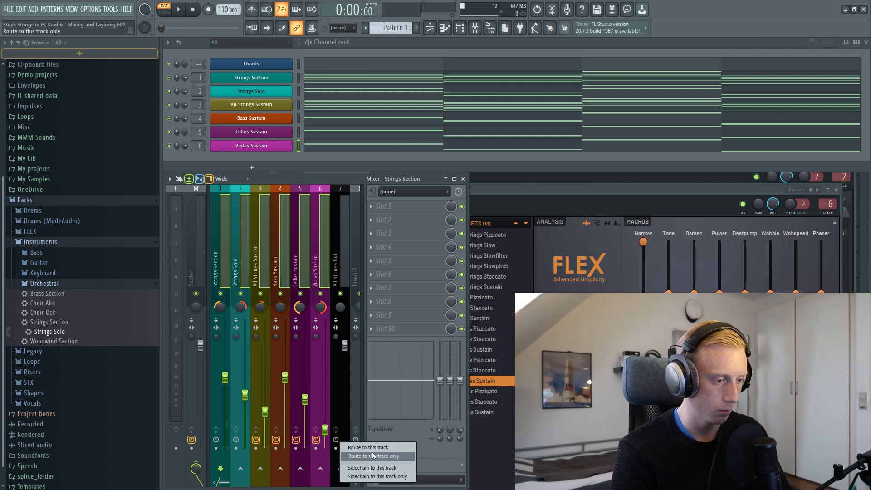
click(371, 453)
Listen to the strings through All Strings Out and add Fruity Parametric EQ 2 to its first effect slot
click(342, 248)
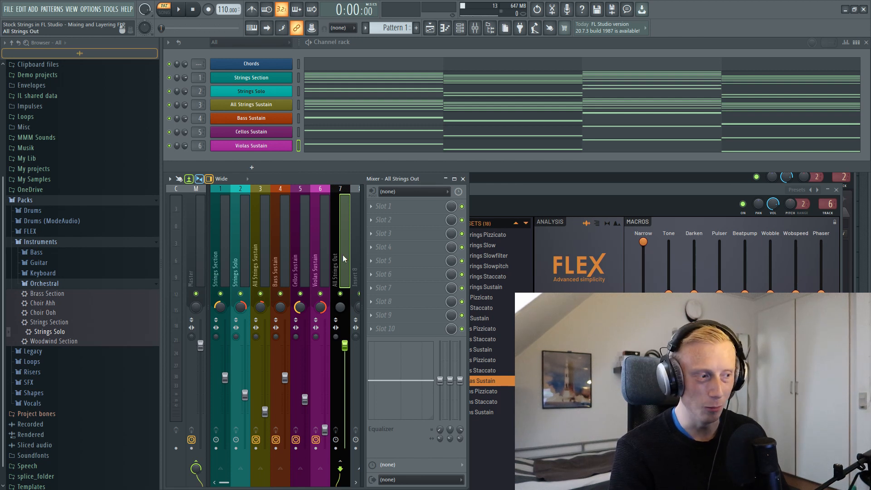
key(space)
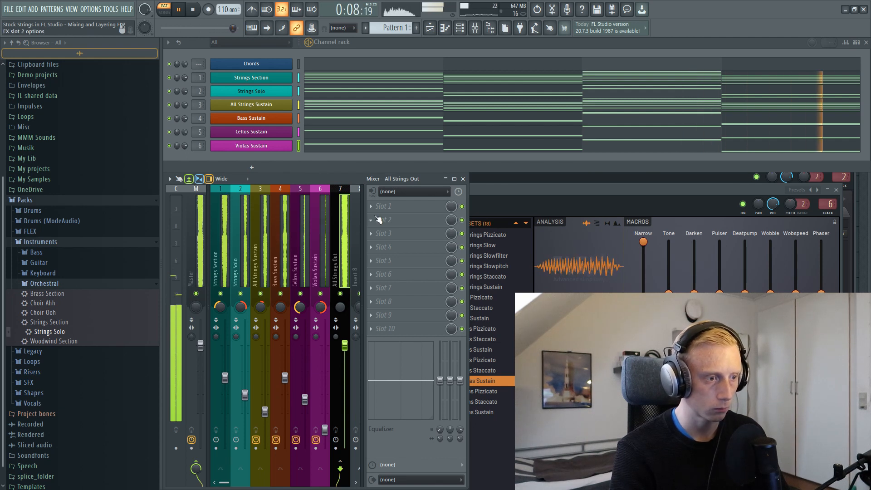
key(space)
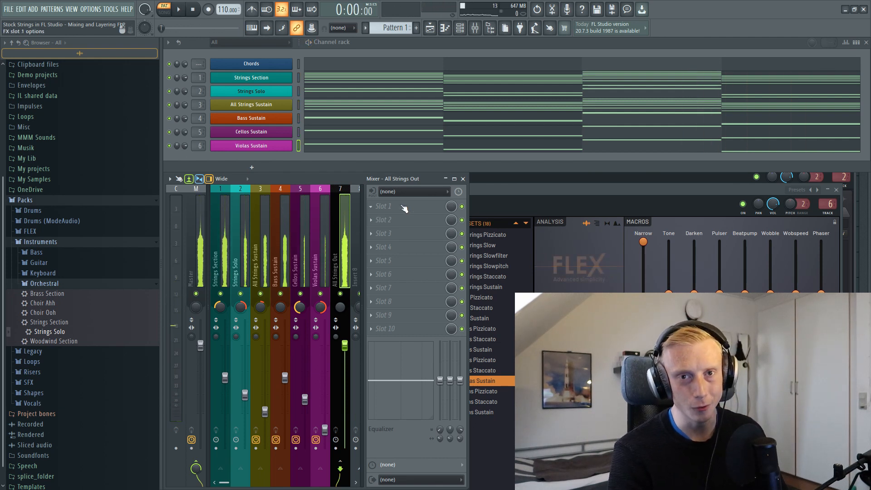
click(401, 206)
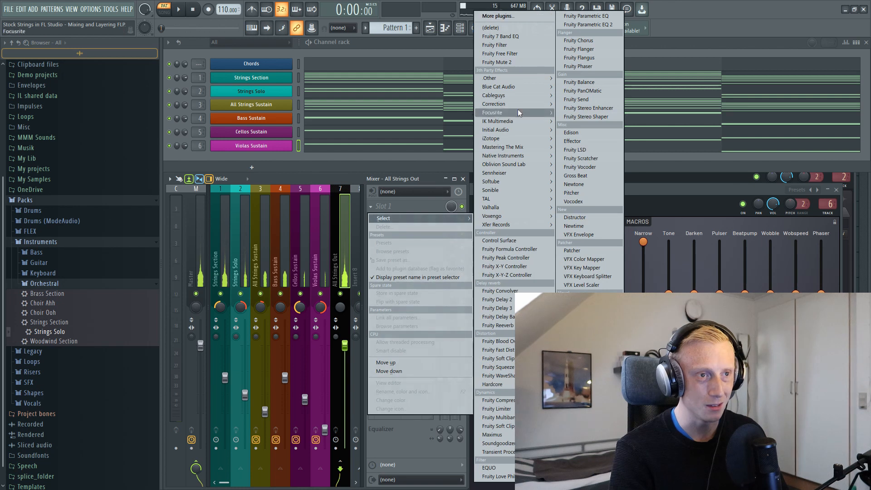
click(571, 28)
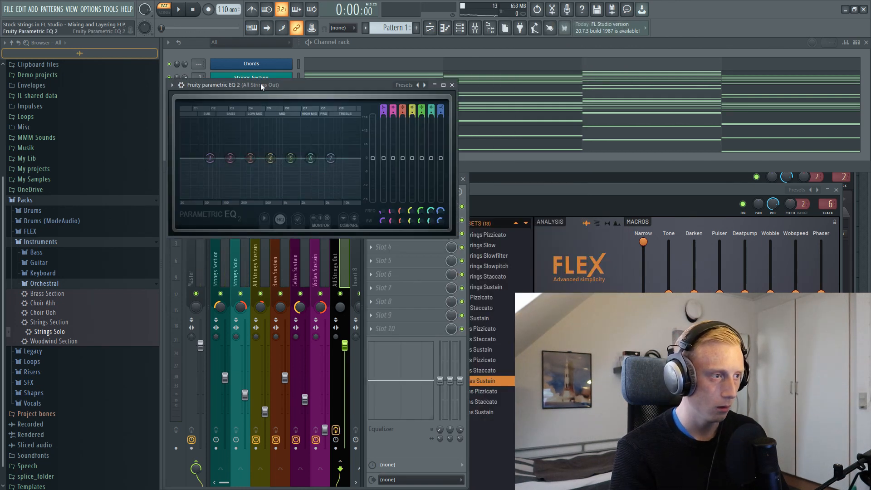
drag(260, 87, 363, 176)
Set EQ band 1 to high pass, slightly cut bands 3 to 5 and boost the band 7 high shelf during playback
right_click(311, 249)
mouse_move(325, 273)
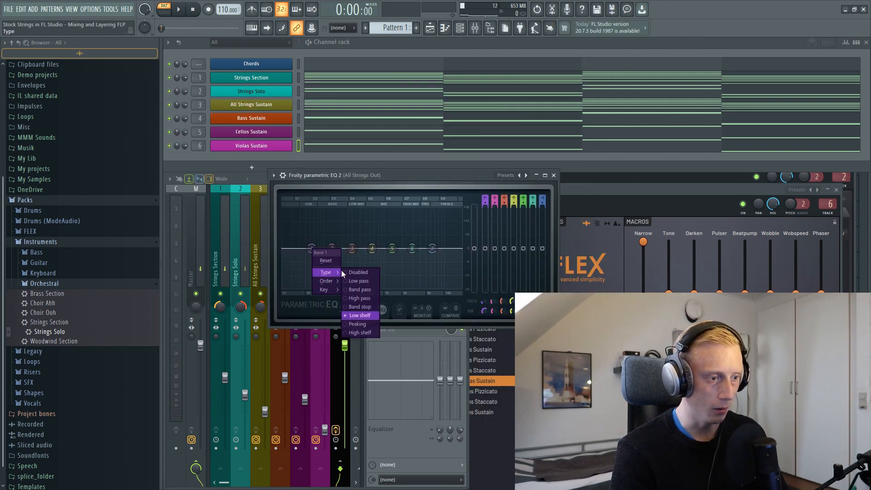
click(359, 299)
key(space)
drag(312, 249, 433, 248)
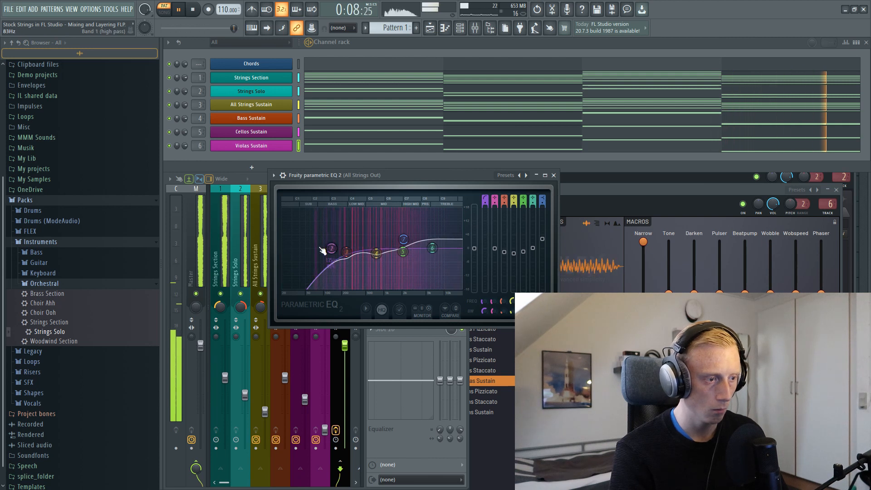
Move EQ band 2 into the treble and make it a steep low pass at about 15.7 kHz while listening
drag(334, 248, 451, 249)
right_click(451, 249)
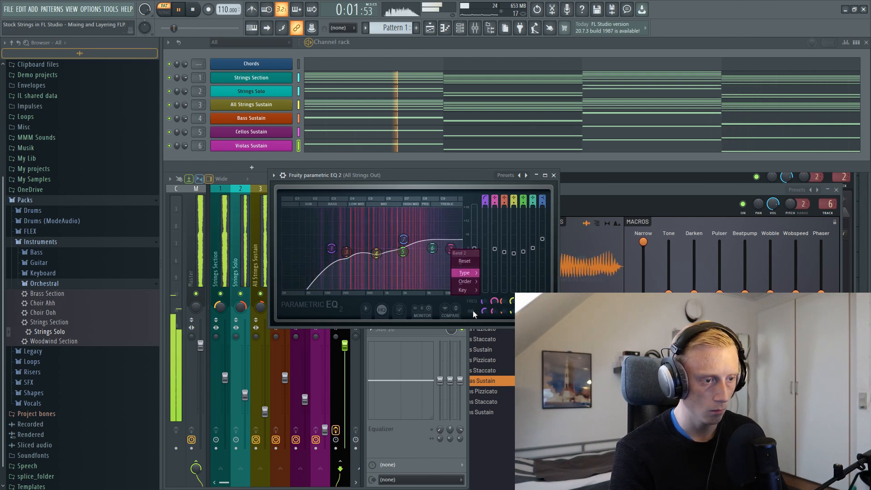
mouse_move(463, 273)
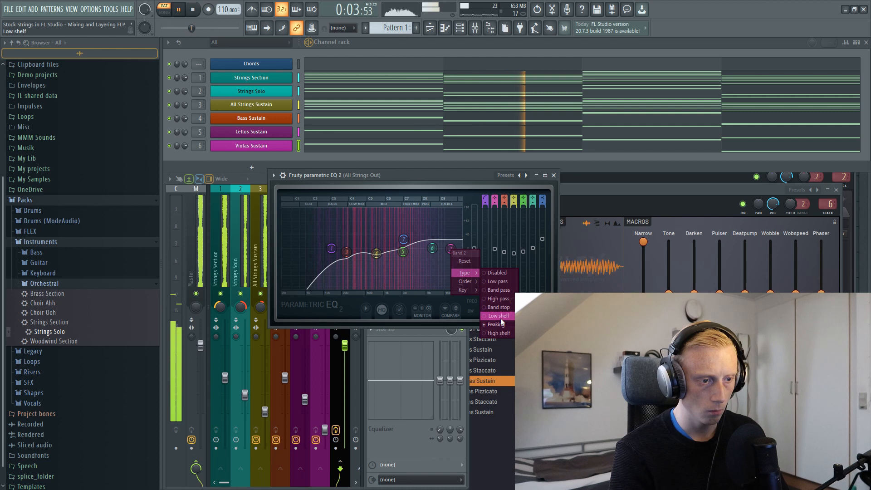
click(494, 290)
right_click(450, 249)
mouse_move(465, 281)
click(495, 282)
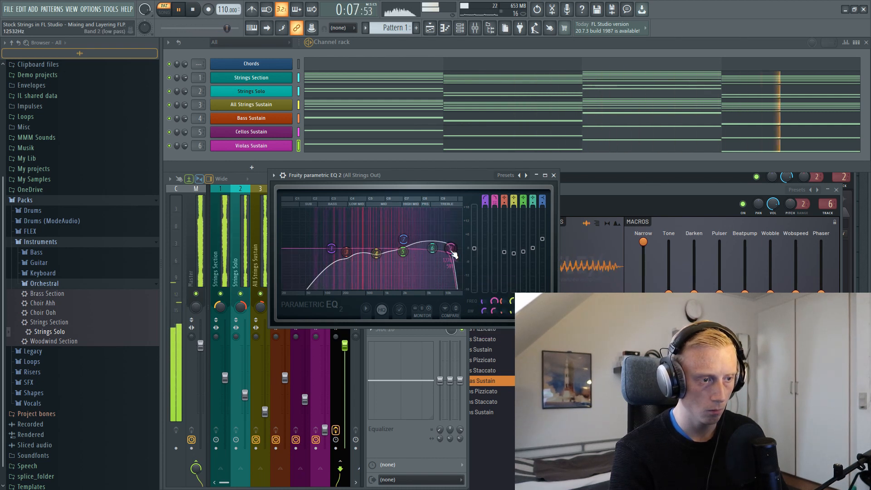
drag(451, 249, 456, 248)
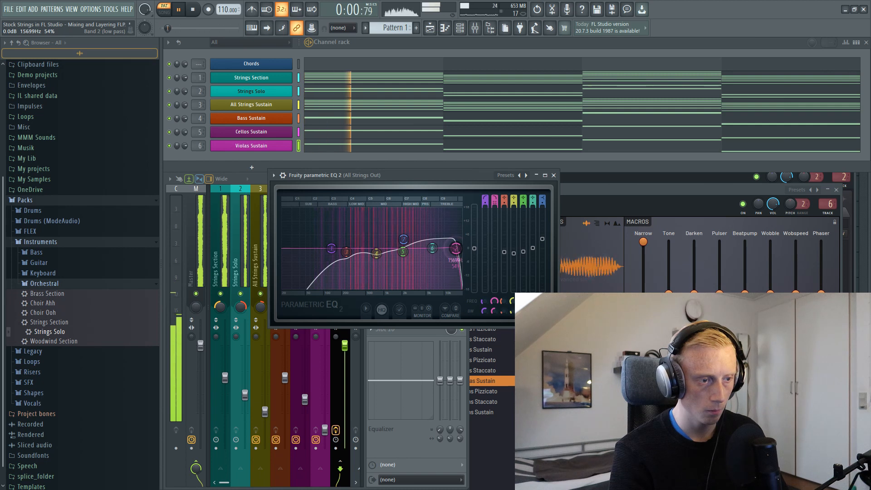
key(space)
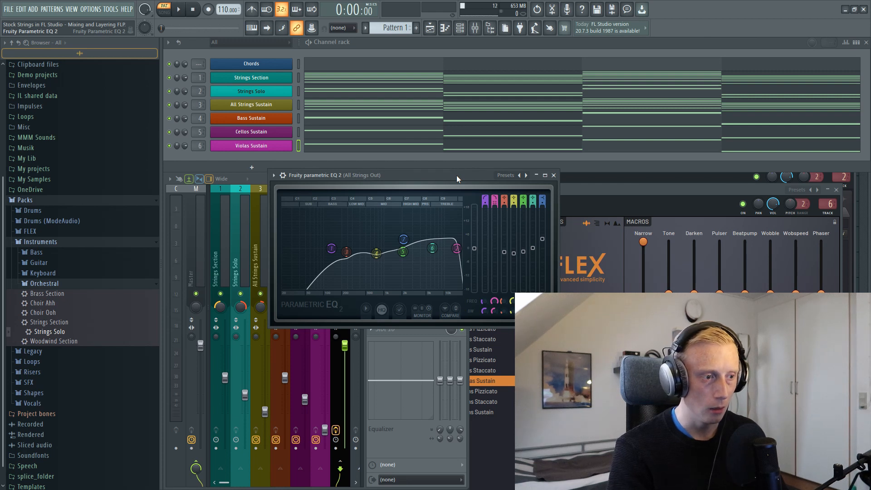
Move EQ band 6 up in frequency and slightly down in gain while listening to the strings
drag(457, 176, 645, 170)
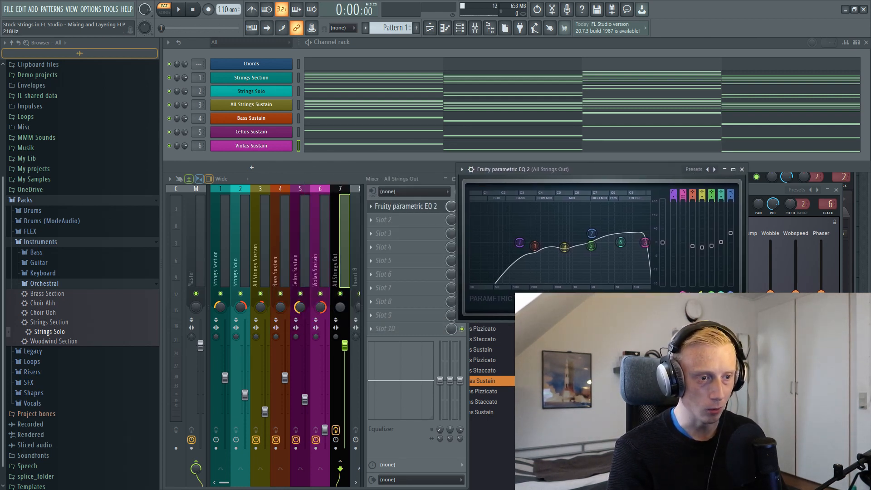
key(space)
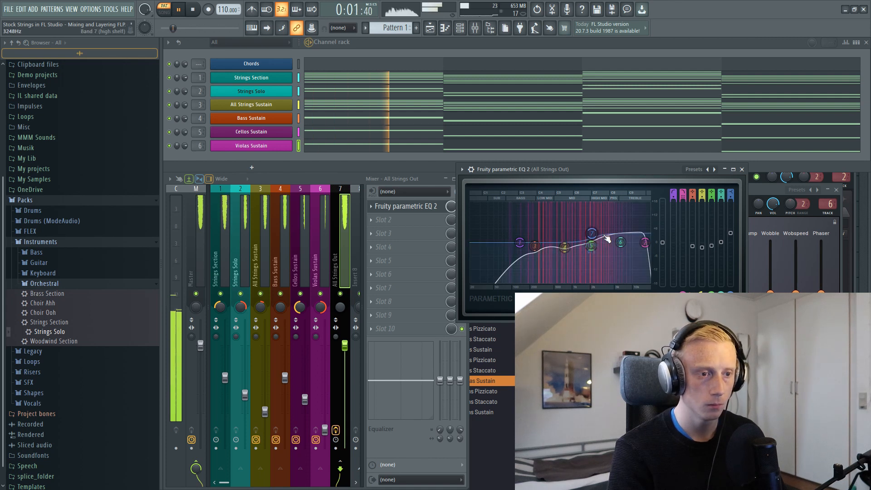
drag(621, 245, 639, 253)
click(595, 300)
click(594, 299)
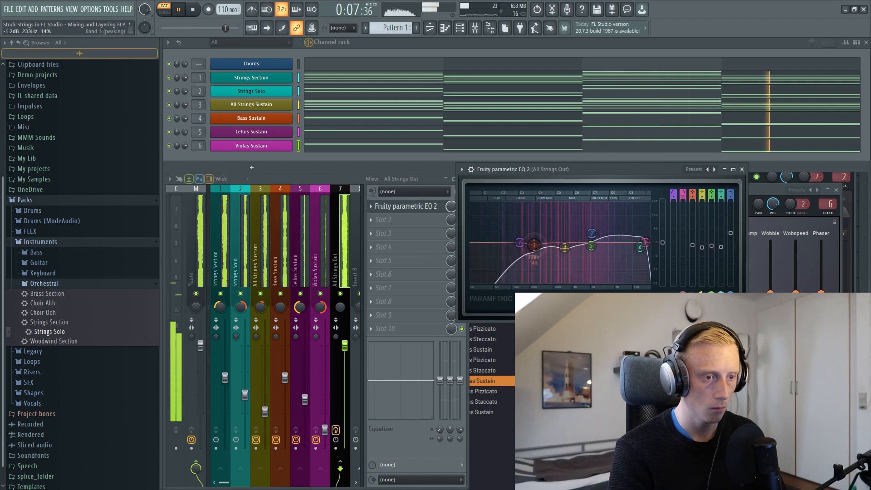
key(space)
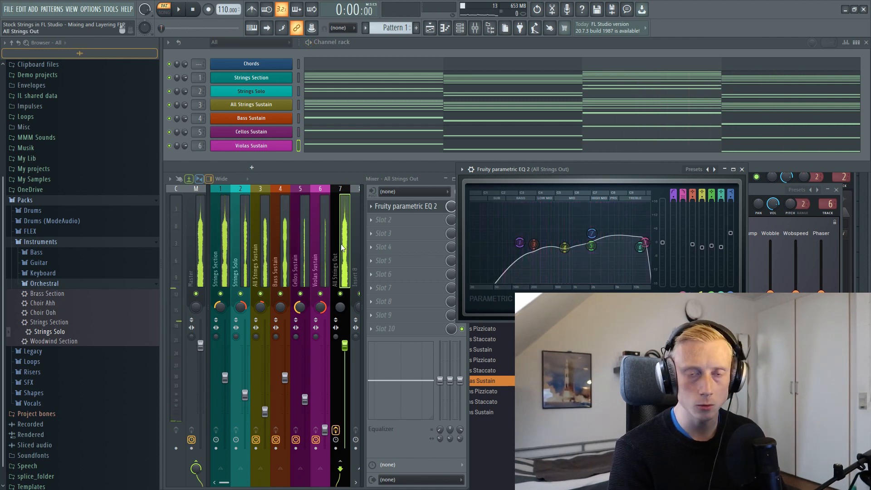
Add Maximus to the second effect slot of All Strings Out and display its frequency bands
click(406, 222)
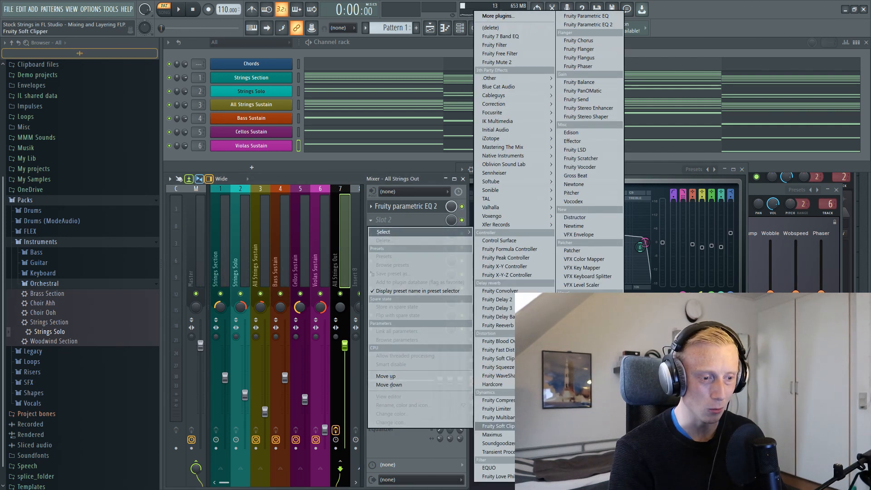
click(493, 435)
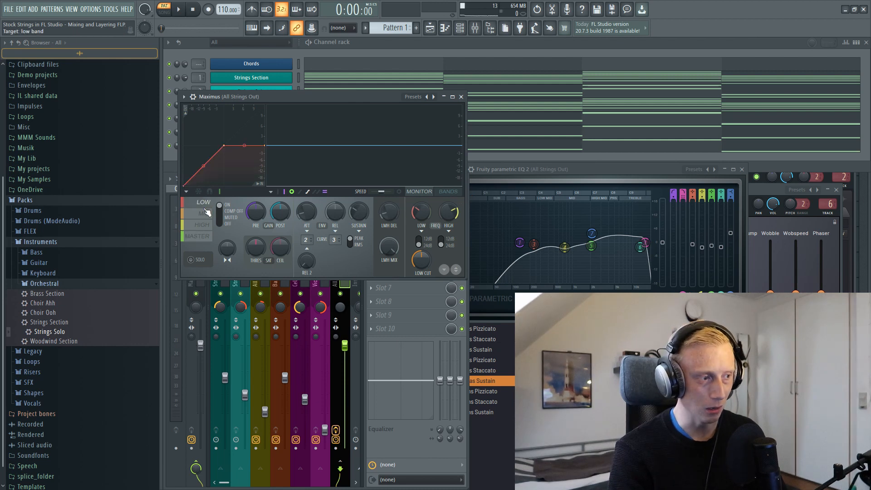
click(451, 192)
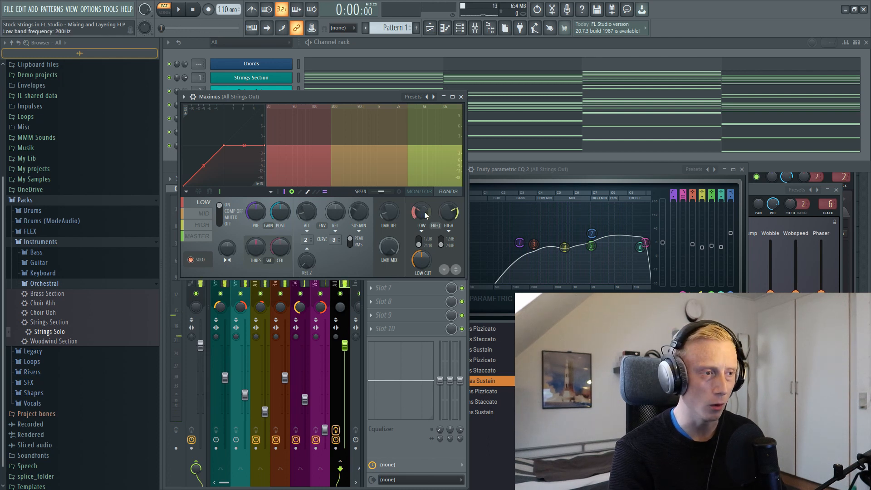
Lower the low band's frequency in Maximus and narrow that band's stereo separation to about 77% merged while soloing it
drag(422, 214, 422, 220)
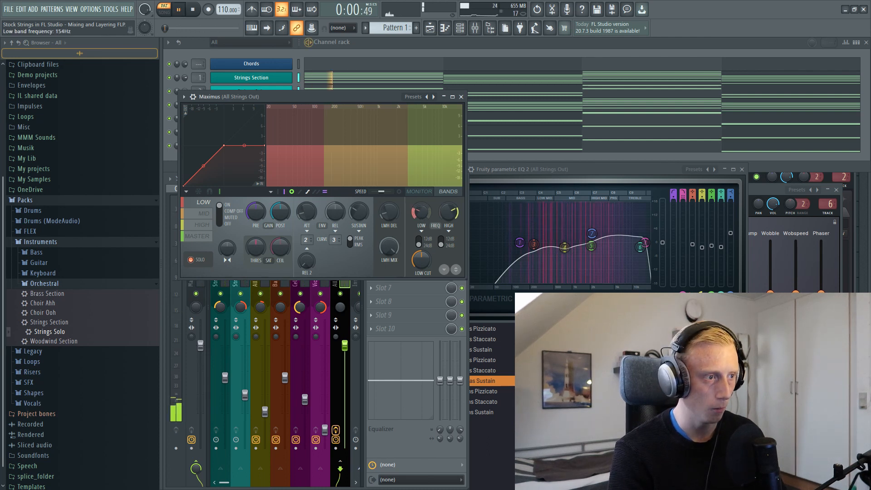
key(space)
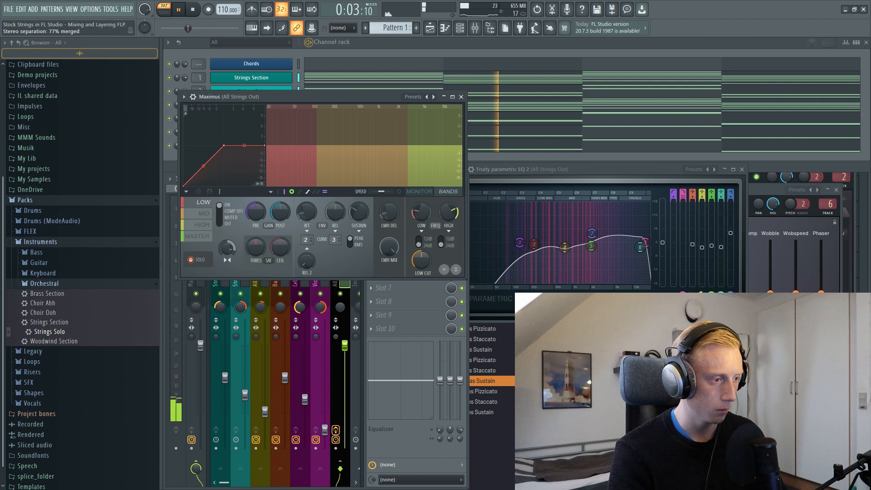
key(space)
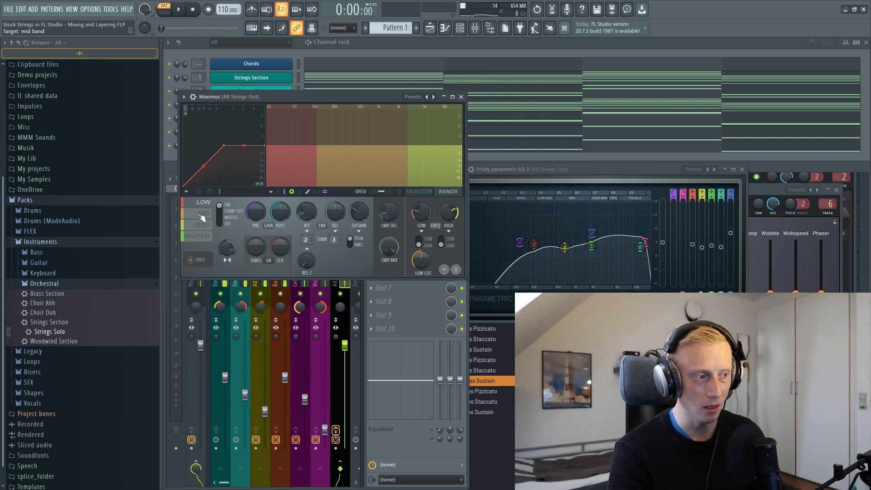
Widen the mid band's stereo separation in Maximus to about 32% separated while soloing that band
key(space)
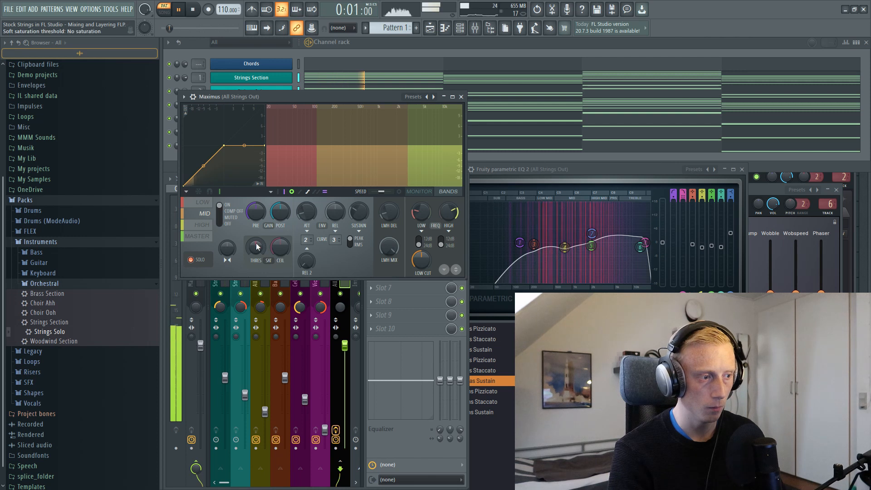
drag(228, 248, 227, 256)
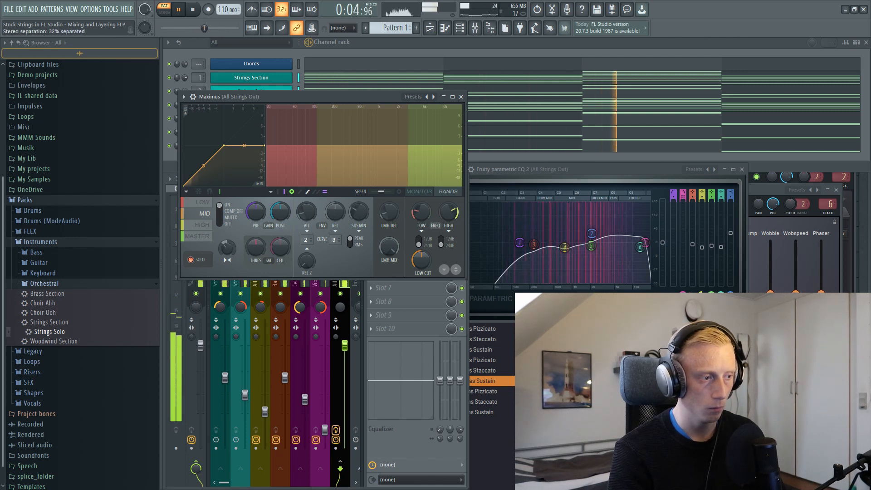
key(space)
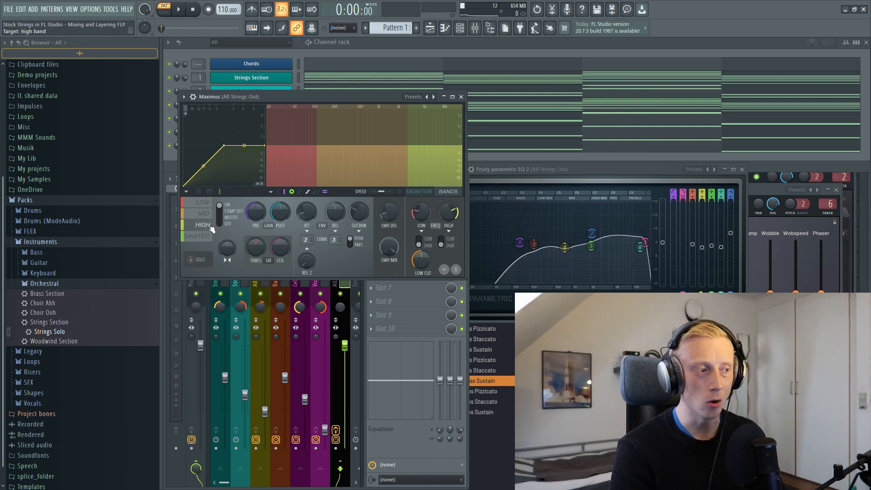
Widen the high band's stereo separation in Maximus while listening, check the master band during playback and close the effect
key(space)
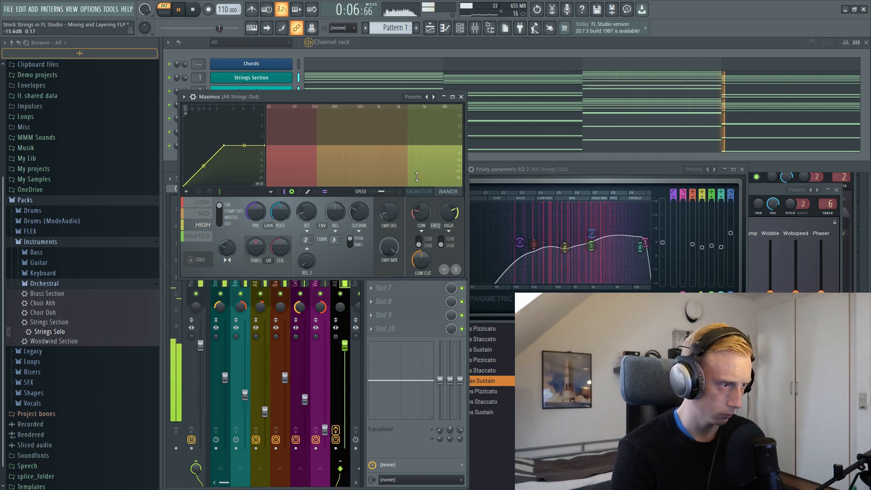
key(space)
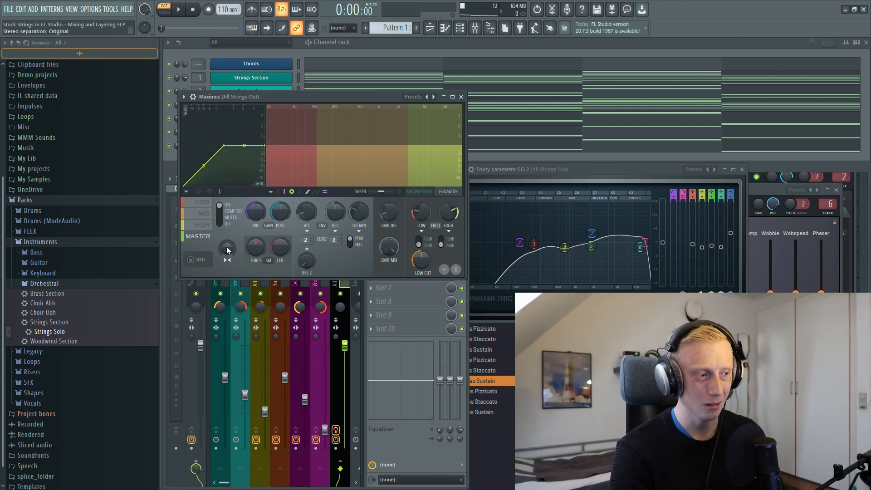
key(space)
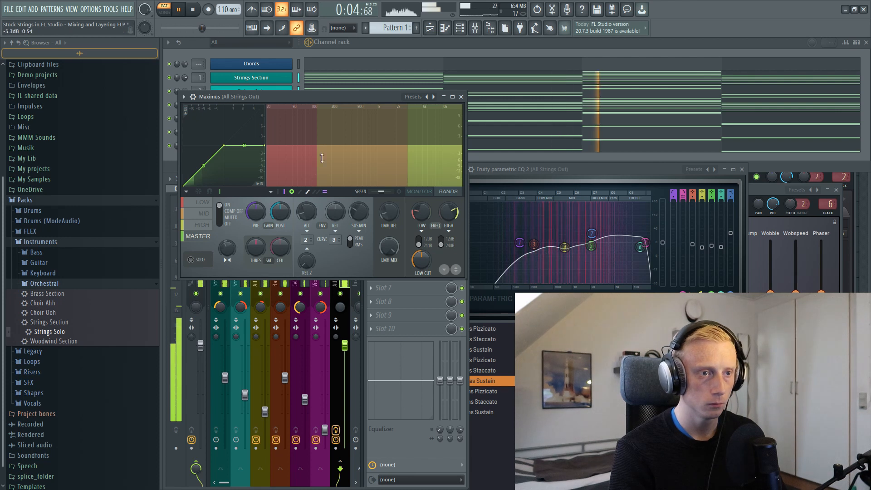
click(462, 97)
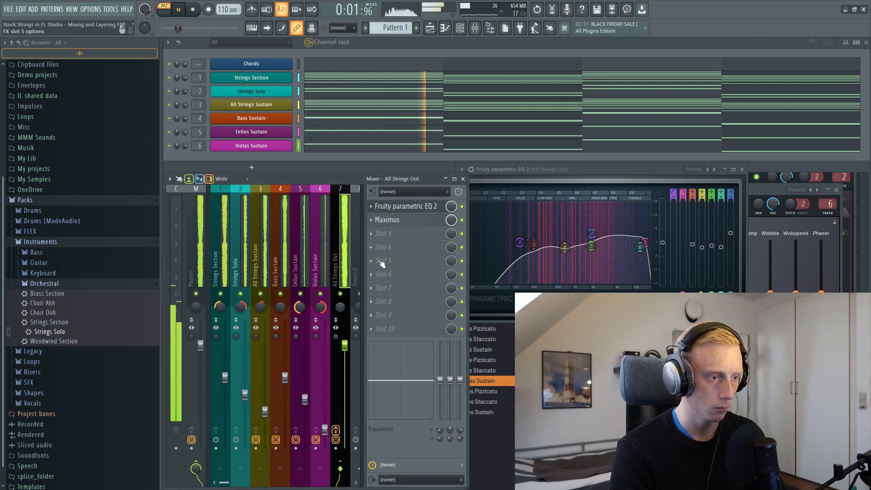
click(356, 254)
scroll(349, 255, down, 3)
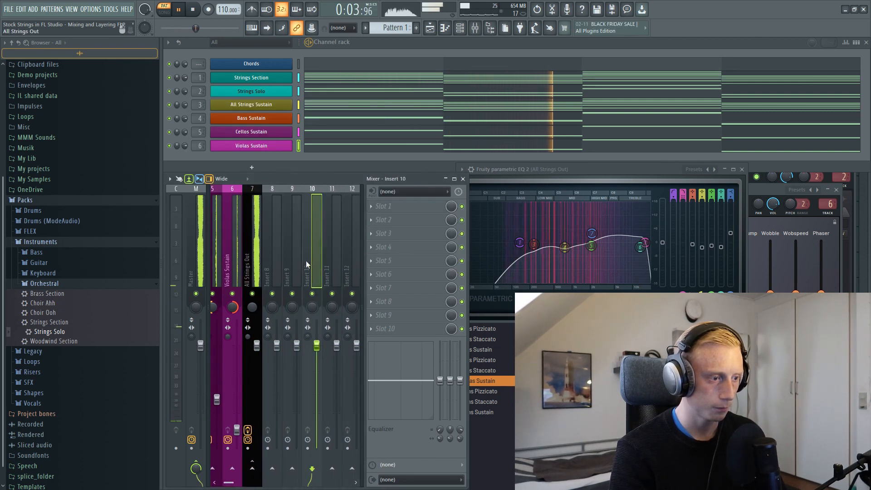
click(259, 264)
click(276, 255)
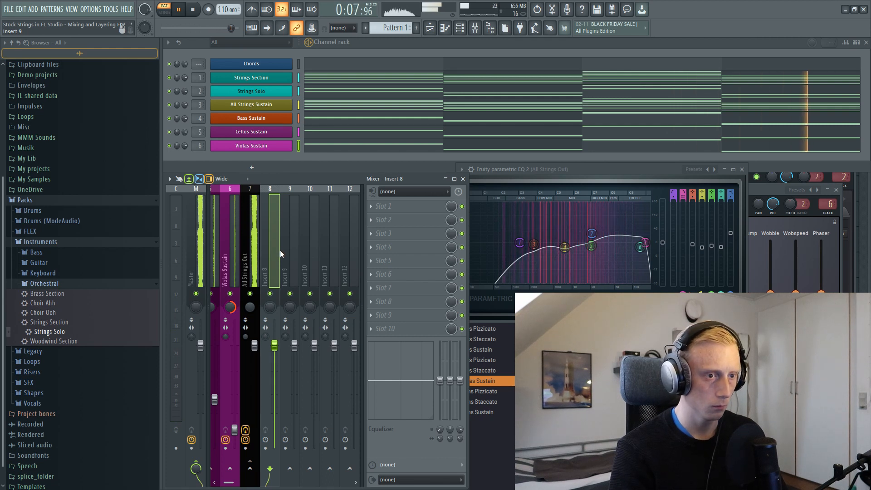
key(space)
scroll(279, 255, up, 4)
Add Fruity Compressor to the third effect slot of All Strings Out
click(339, 244)
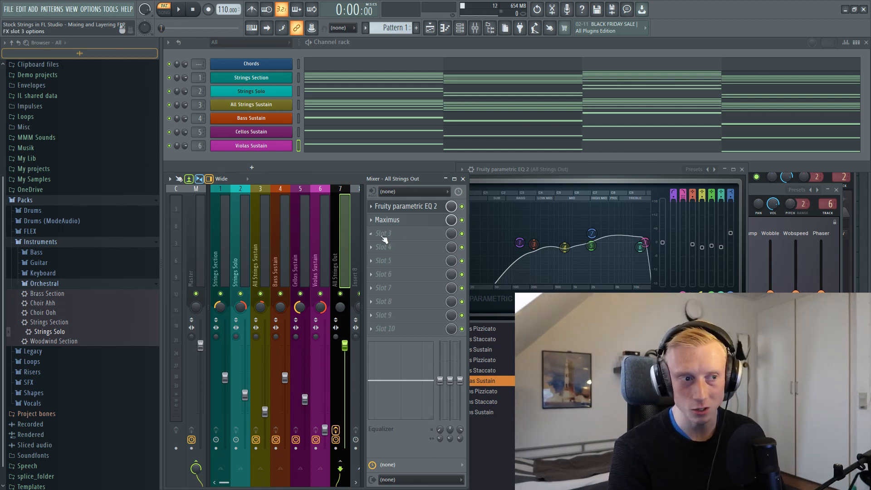
click(405, 246)
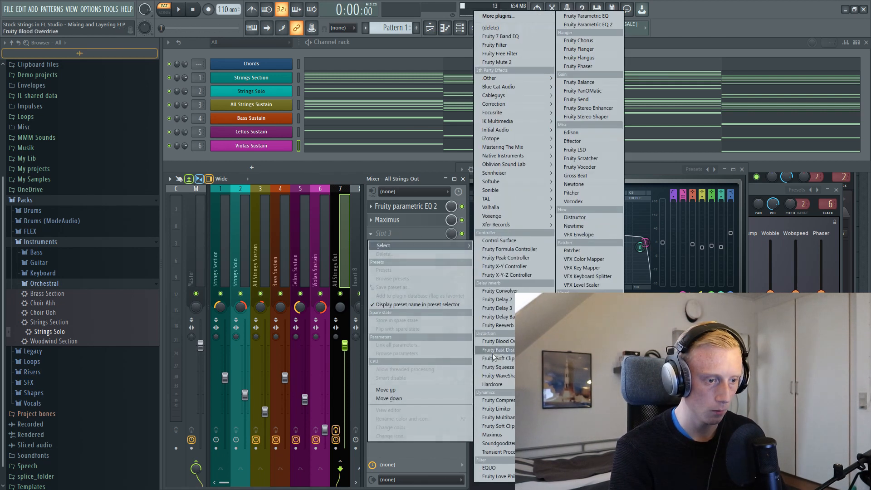
click(499, 397)
Set the compressor to -19.8 dB threshold, 6.1:1 ratio, 1.9 dB gain, 4.2 ms attack and 218 ms release during playback
key(space)
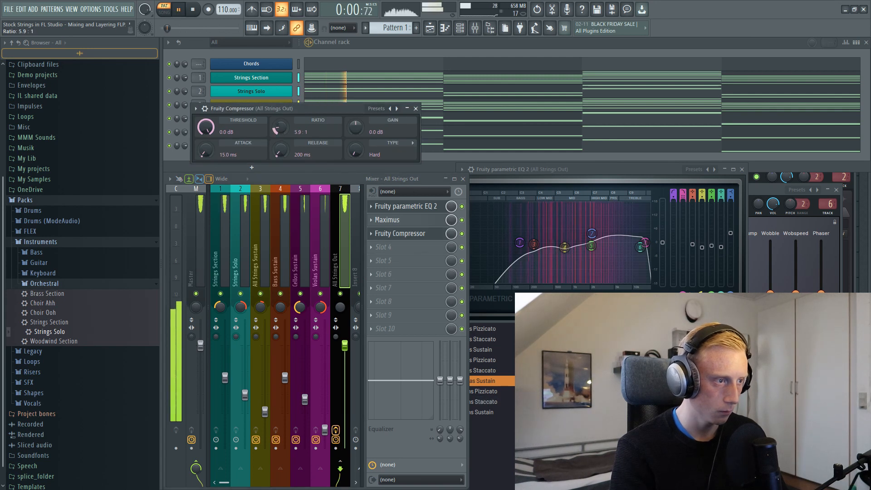
drag(206, 128, 206, 151)
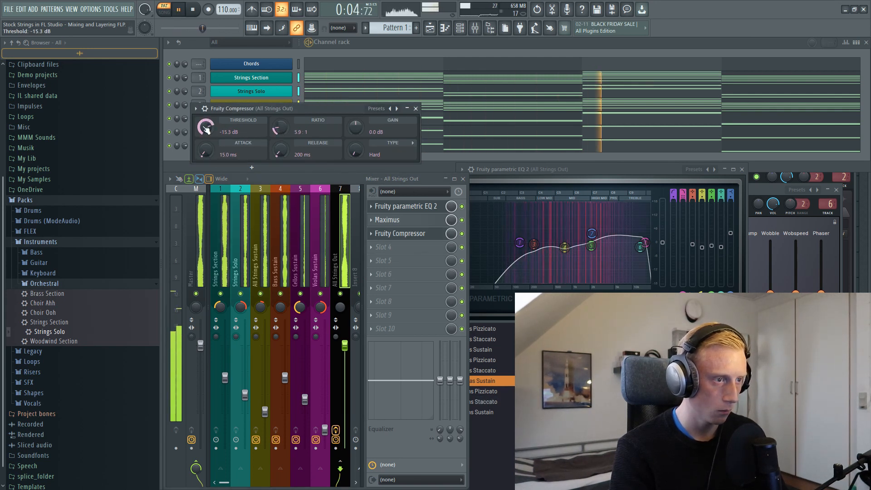
drag(356, 127, 356, 124)
drag(281, 150, 281, 149)
drag(206, 150, 207, 153)
drag(281, 128, 280, 126)
drag(206, 127, 206, 133)
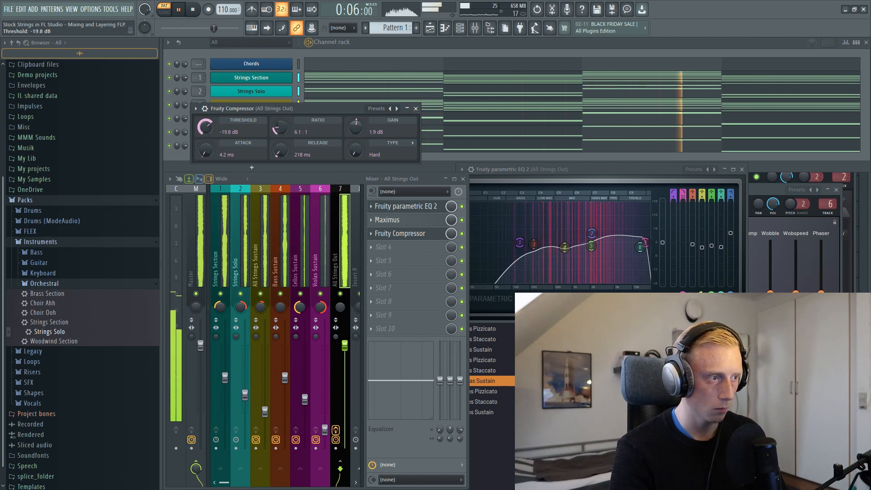
Set the compressor's threshold to -17.4 dB while listening to the strings and close the effect
click(413, 234)
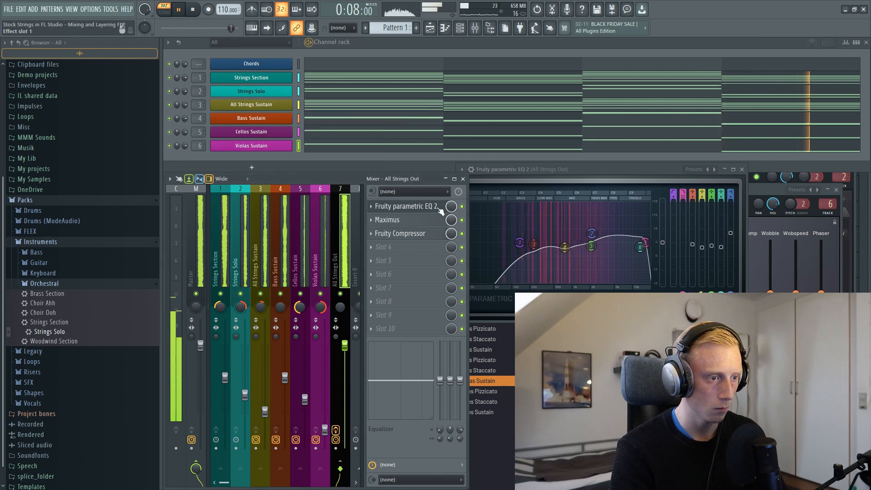
click(413, 234)
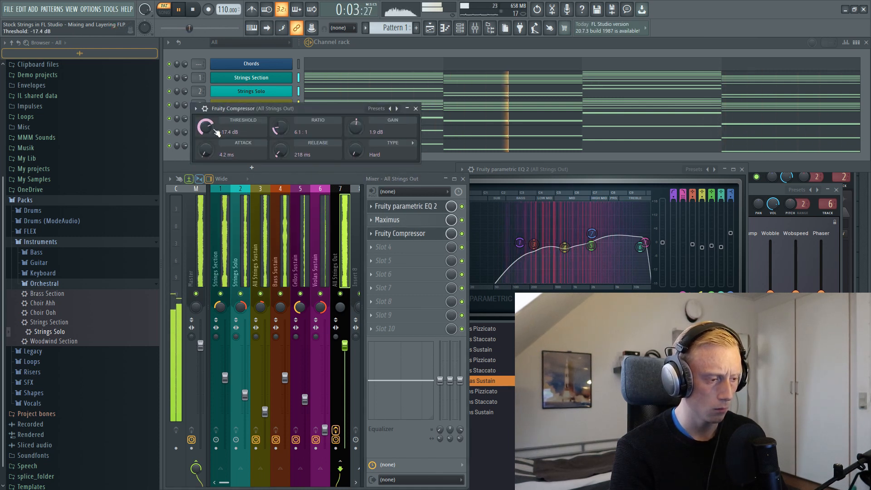
key(space)
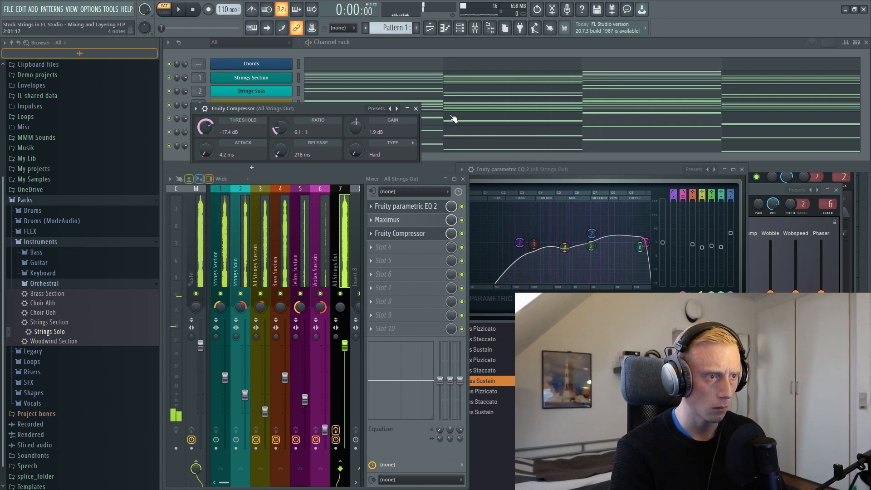
click(416, 109)
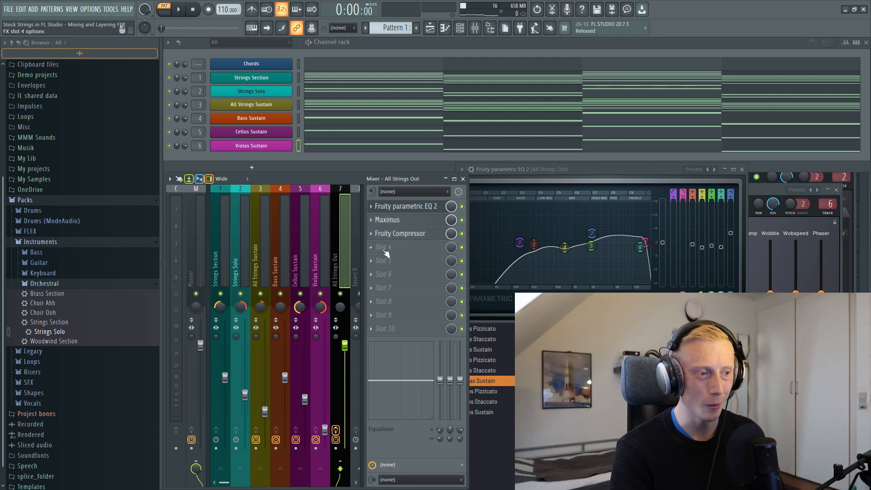
Add Fruity Reeverb 2 to the fourth effect slot of All Strings Out and move its window over the mixer
click(384, 248)
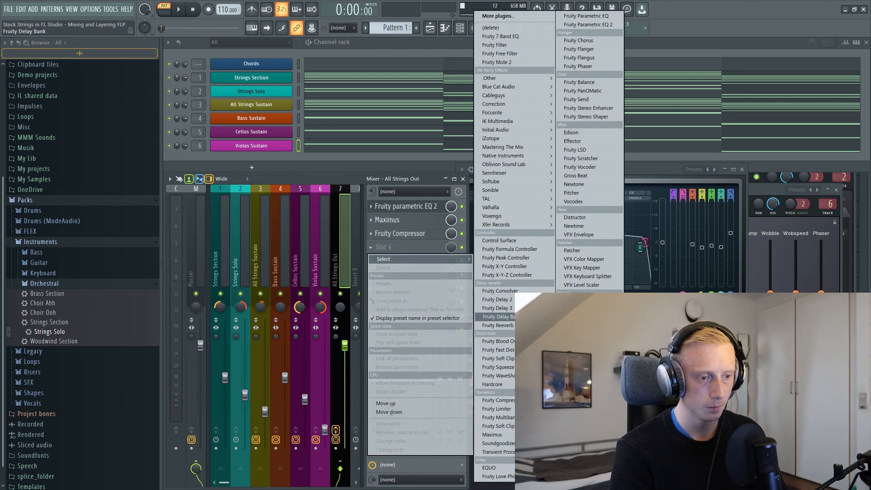
click(498, 325)
drag(277, 121, 348, 156)
Raise the reverb's low cut with the dry level temporarily lowered, and fine-tune its wet level while listening to the strings
key(space)
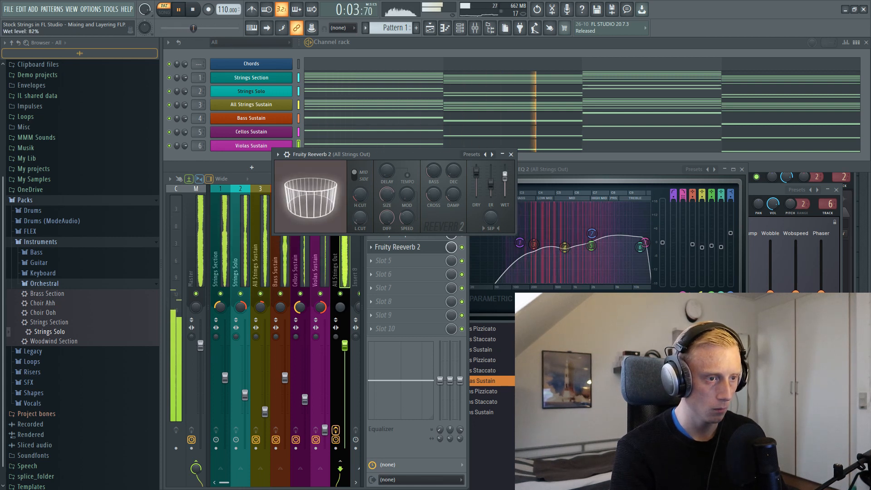
drag(476, 172, 477, 195)
drag(362, 220, 363, 215)
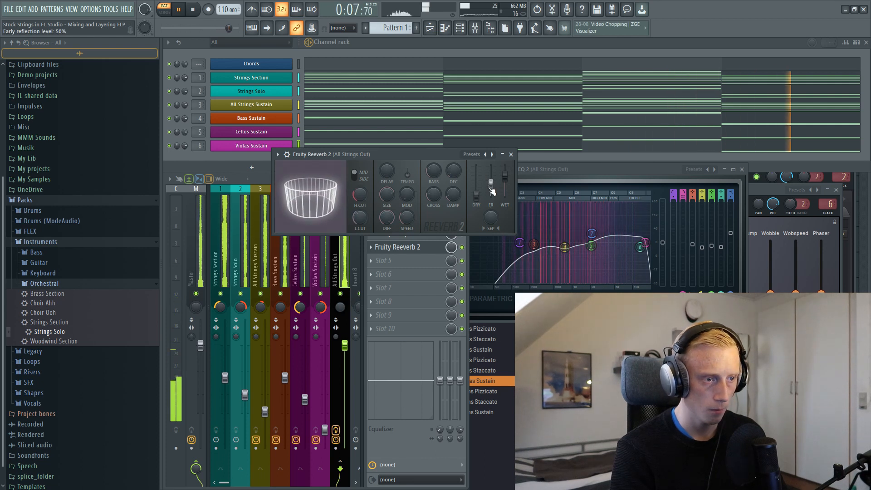
key(space)
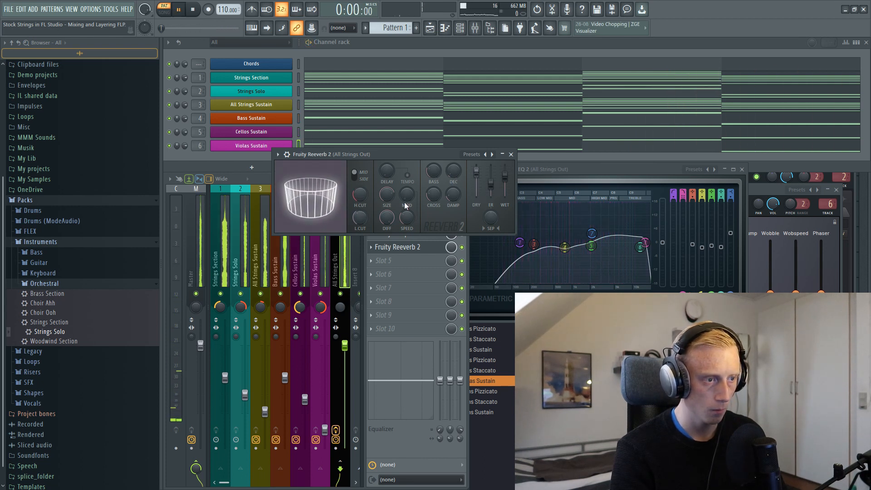
drag(505, 176, 505, 175)
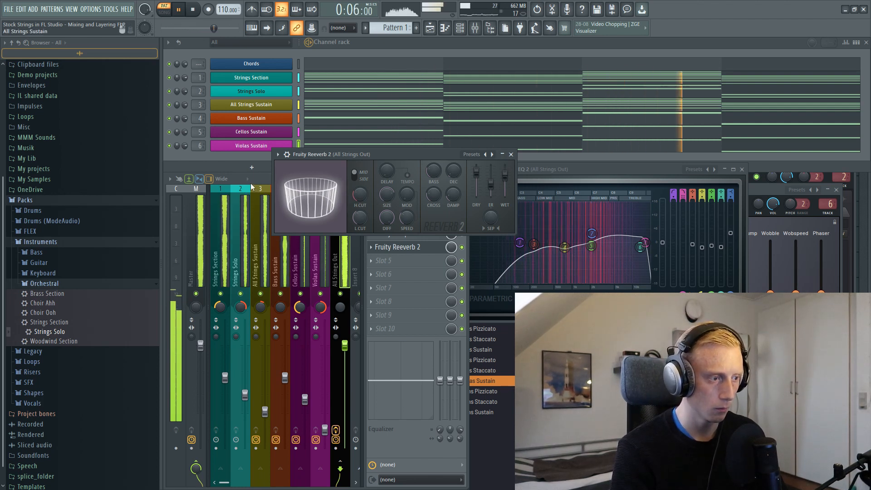
click(511, 154)
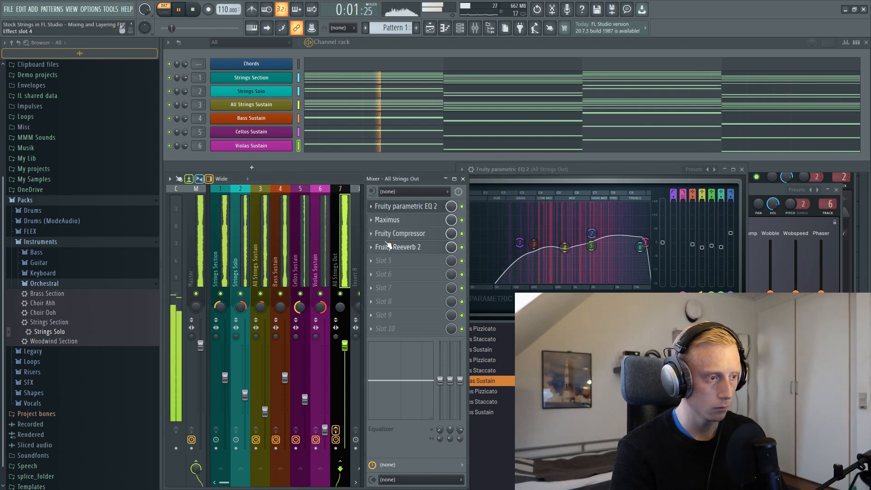
key(space)
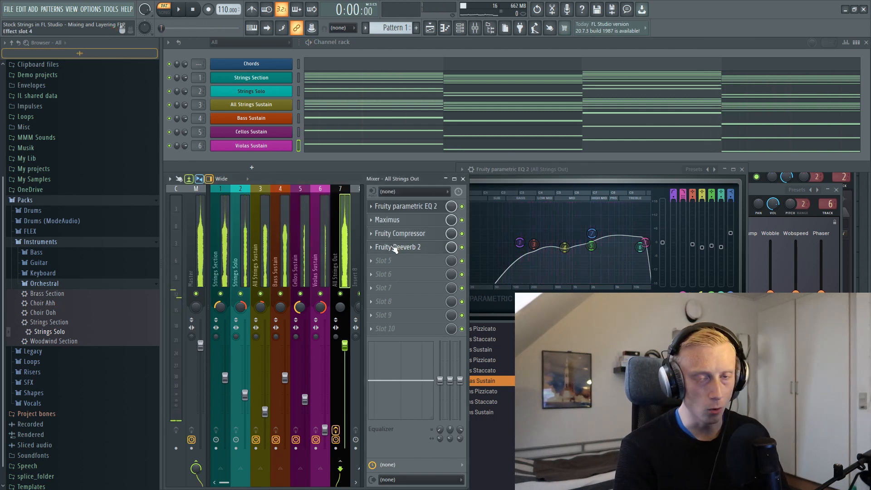